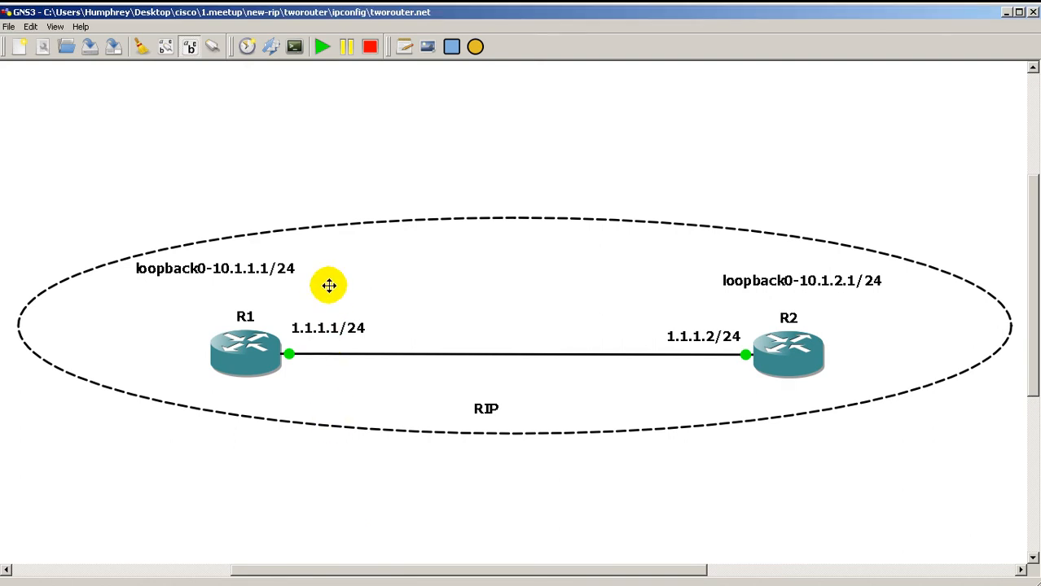
- Bring R1's console forward and display its routing table showing the RIP route to 10.1.2.0
click(334, 467)
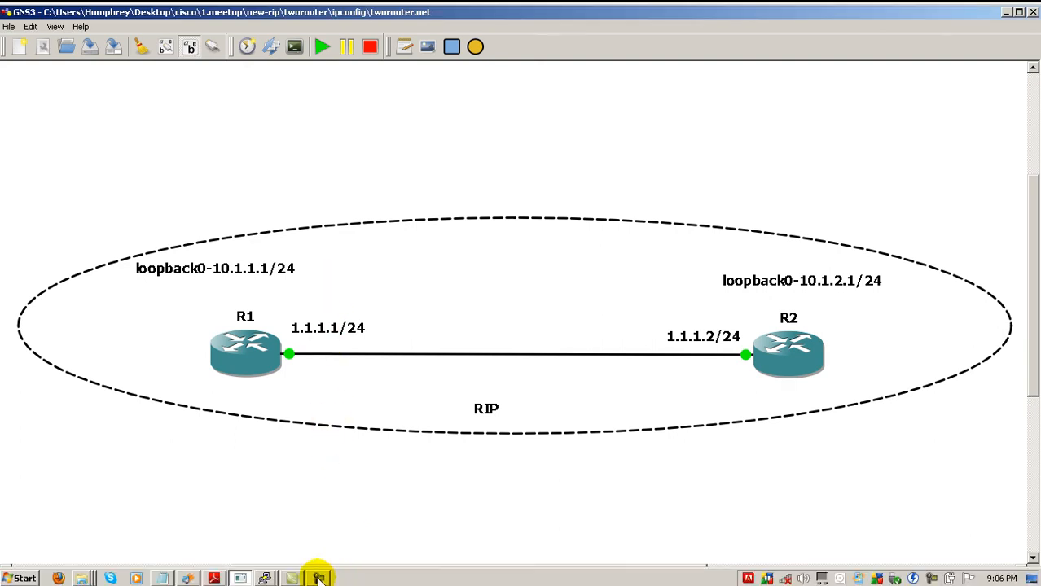
click(267, 579)
click(273, 531)
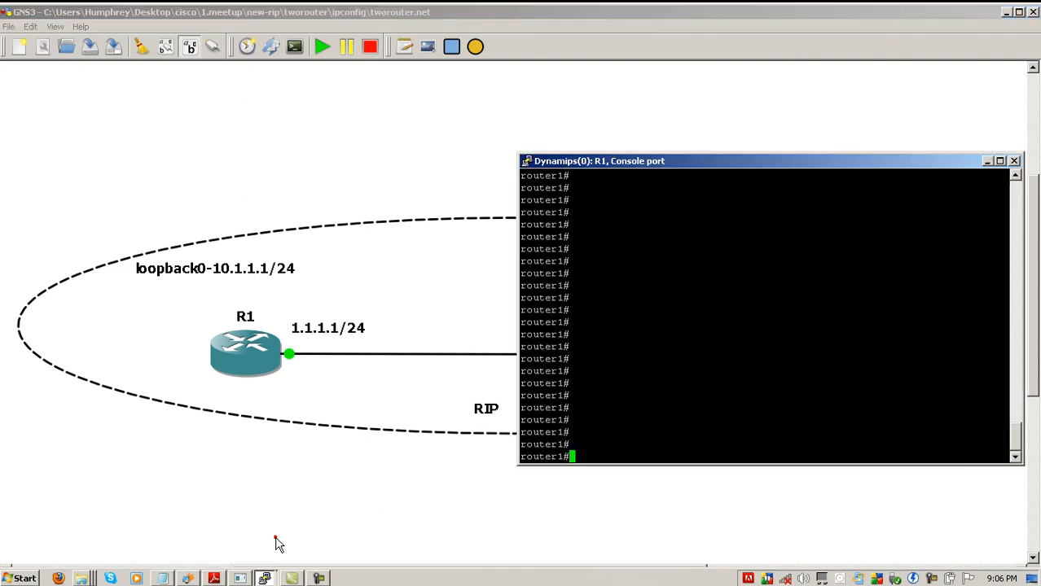
click(615, 408)
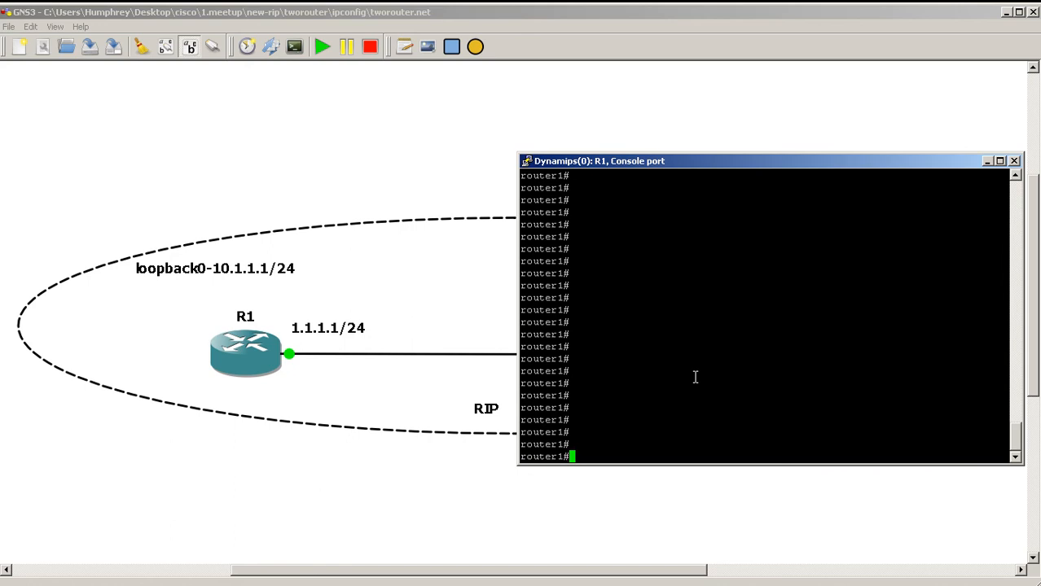
text(s)
text(how ip route)
key(Return)
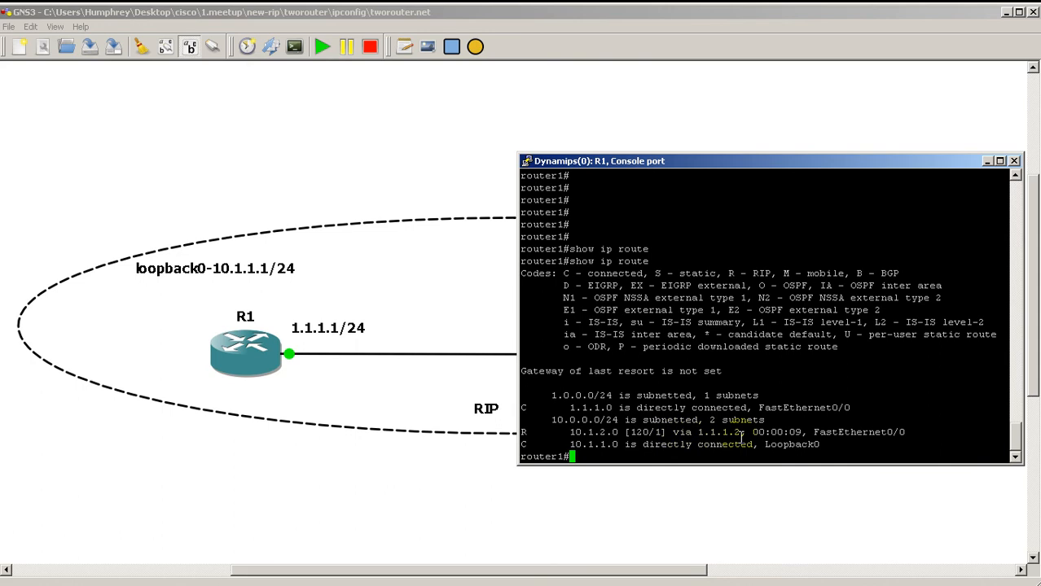
text(ping 1)
text(0.1.2.2)
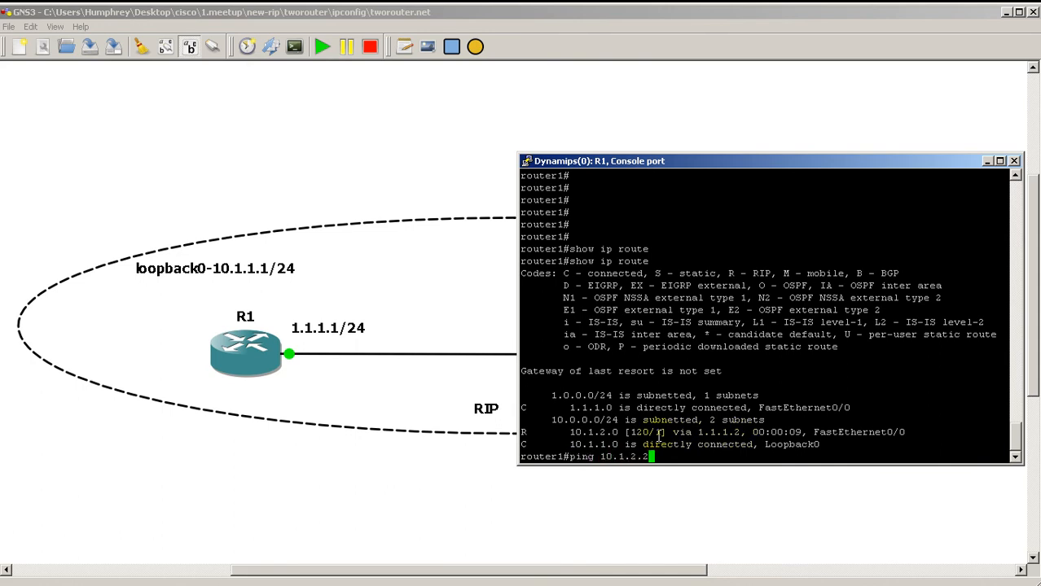
- Ping 10.1.2.1 from R1 and reposition R1's console window to the right
key(Return)
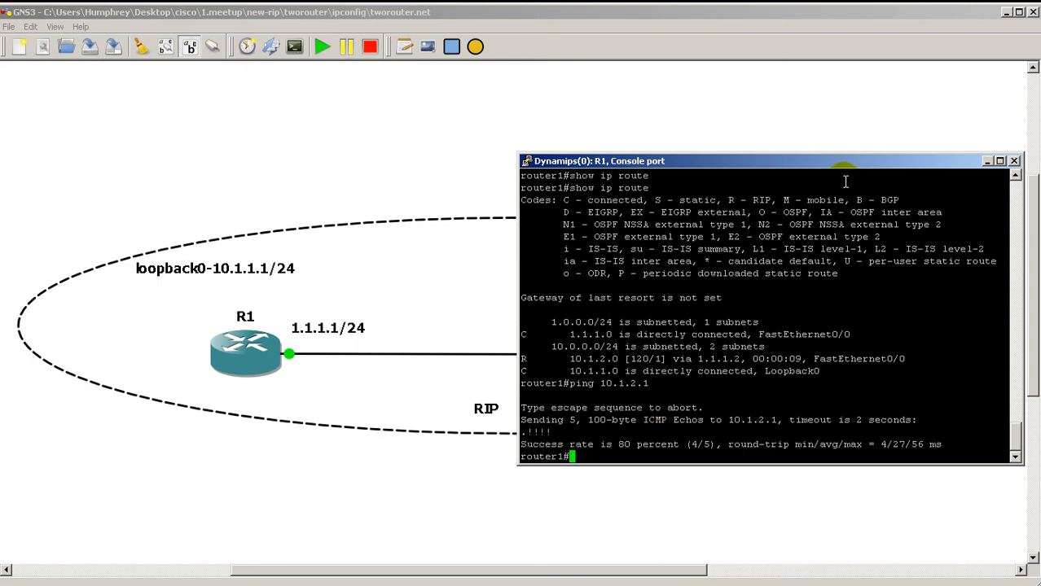
drag(849, 163, 422, 114)
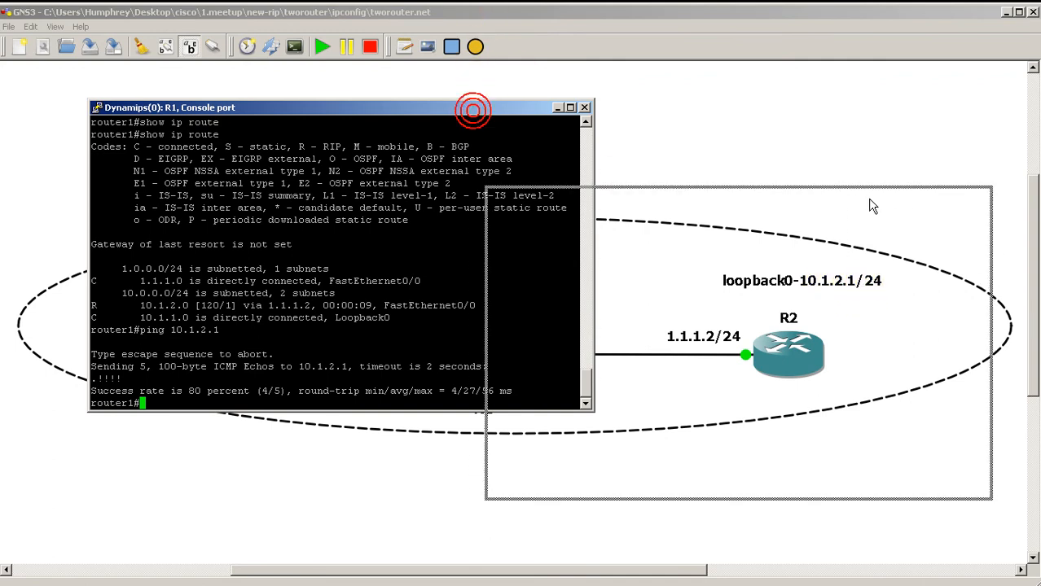
drag(473, 111, 870, 199)
click(870, 319)
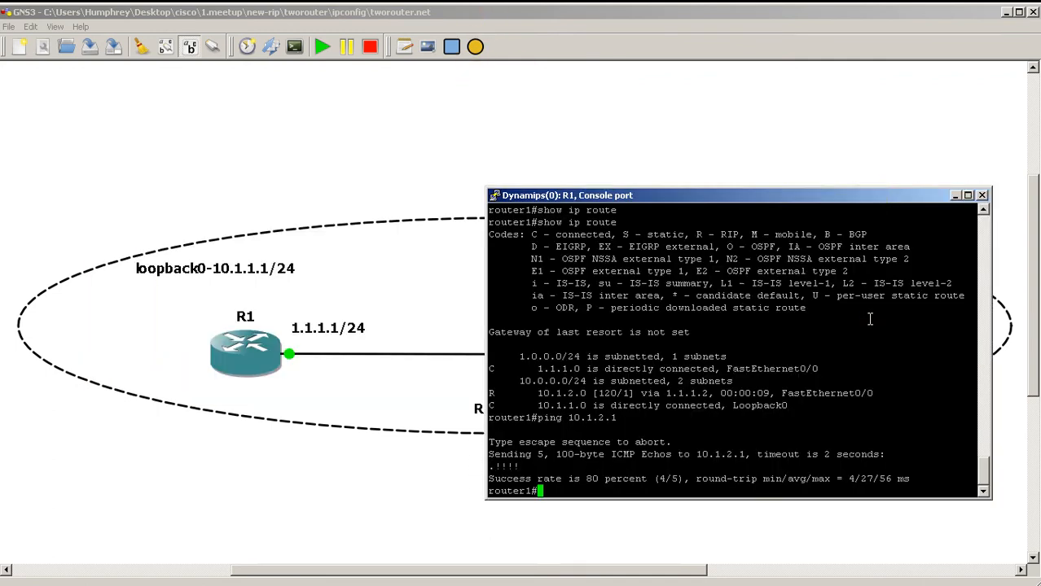
text(conf )
text(t)
- Shut down R1's FastEthernet0/0 from interface configuration and return to the privileged prompt
key(Return)
text(int fast 0/0)
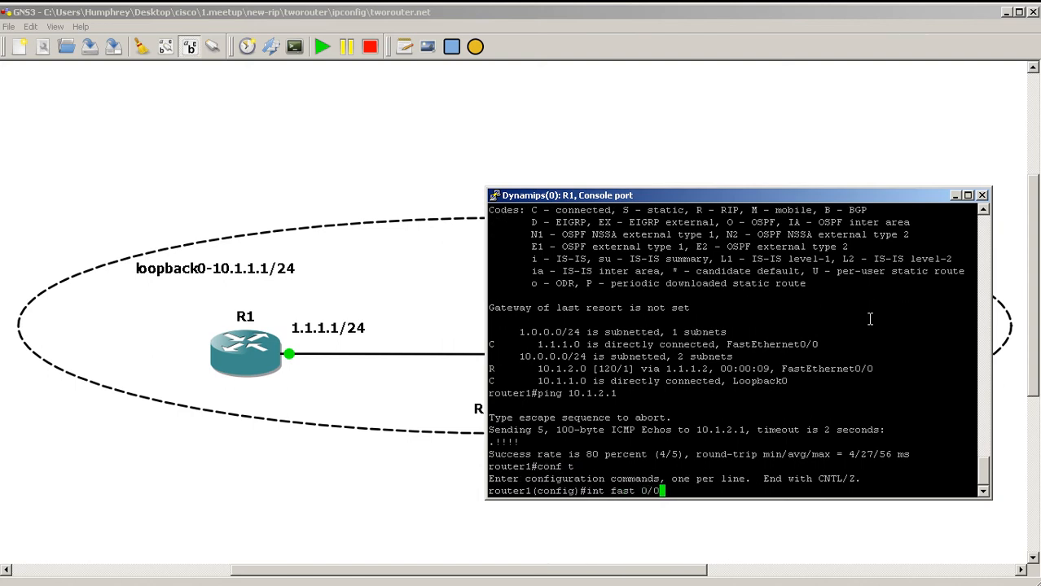
key(Return)
text(shut)
key(Return)
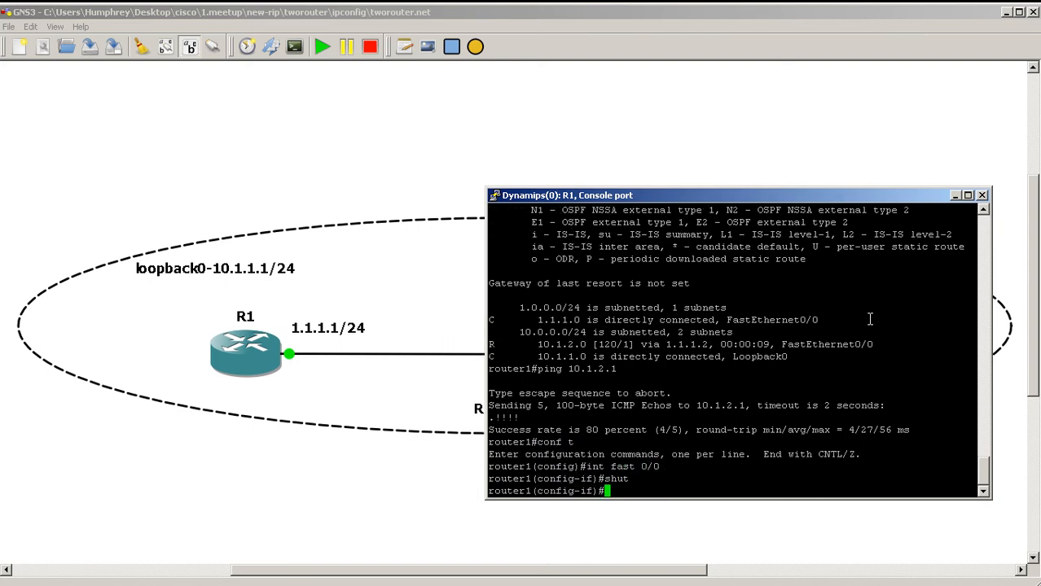
text(exit)
key(Return)
text(exit)
key(Return)
text(show )
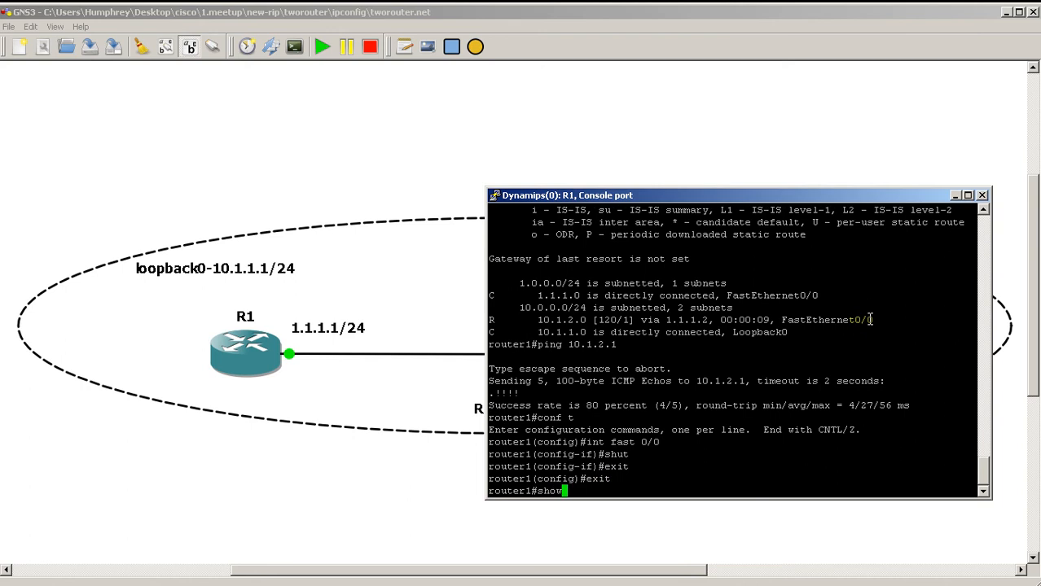
text(ip route)
- Show R1's routing table to confirm the RIP route to 10.1.2.0 has disappeared
key(Return)
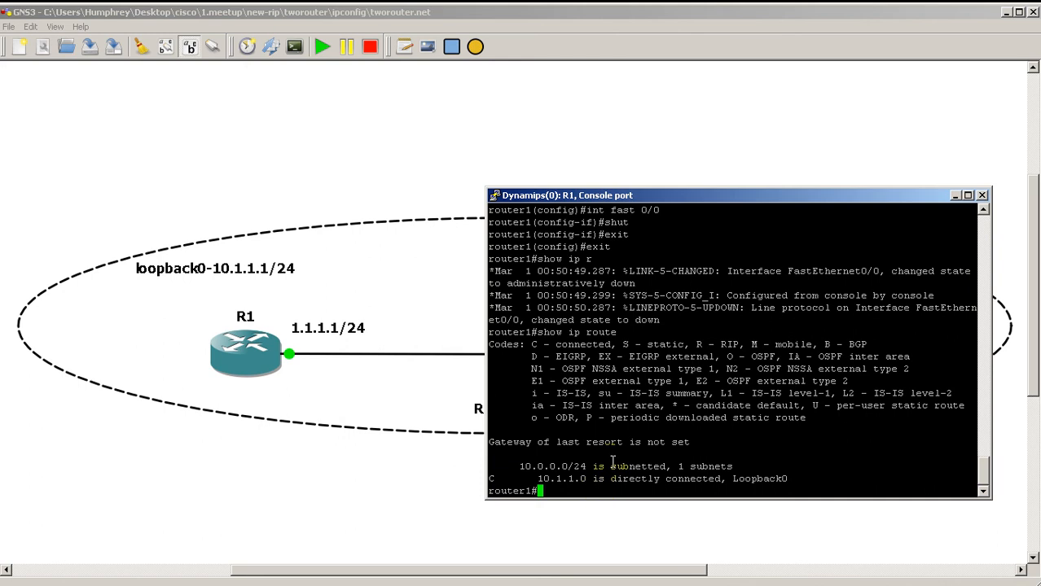
click(733, 193)
drag(437, 427, 343, 355)
click(884, 526)
click(373, 339)
text(conf t)
- Bring R1's FastEthernet0/0 back up and check the routing table with 'do show ip route'
key(Return)
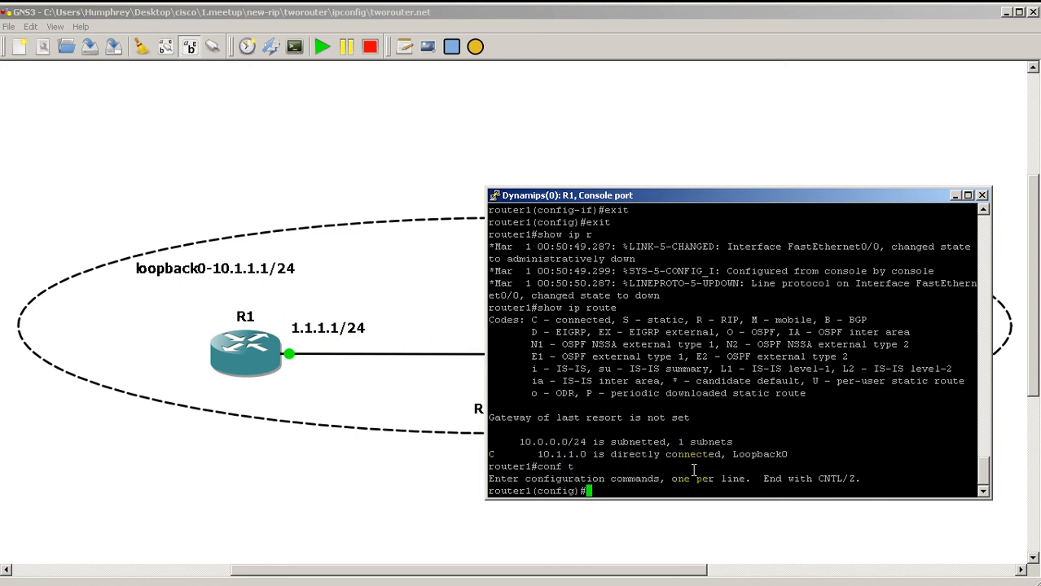
text(int fast 0/)
text(0)
key(Return)
text(no shut)
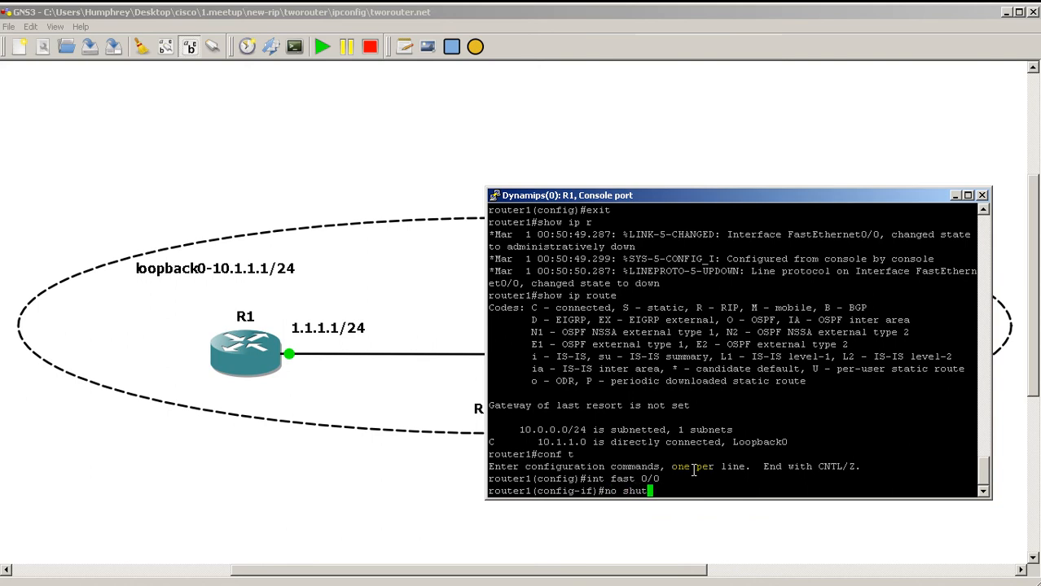
key(Return)
text(do sho)
key(BackSpace)
key(BackSpace)
key(BackSpace)
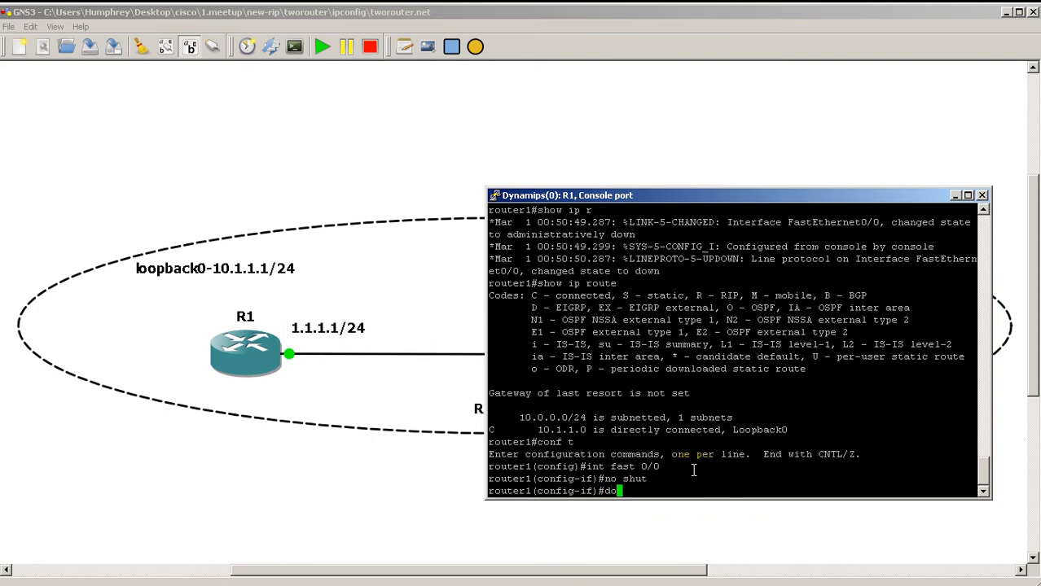
text(show ip route)
key(Return)
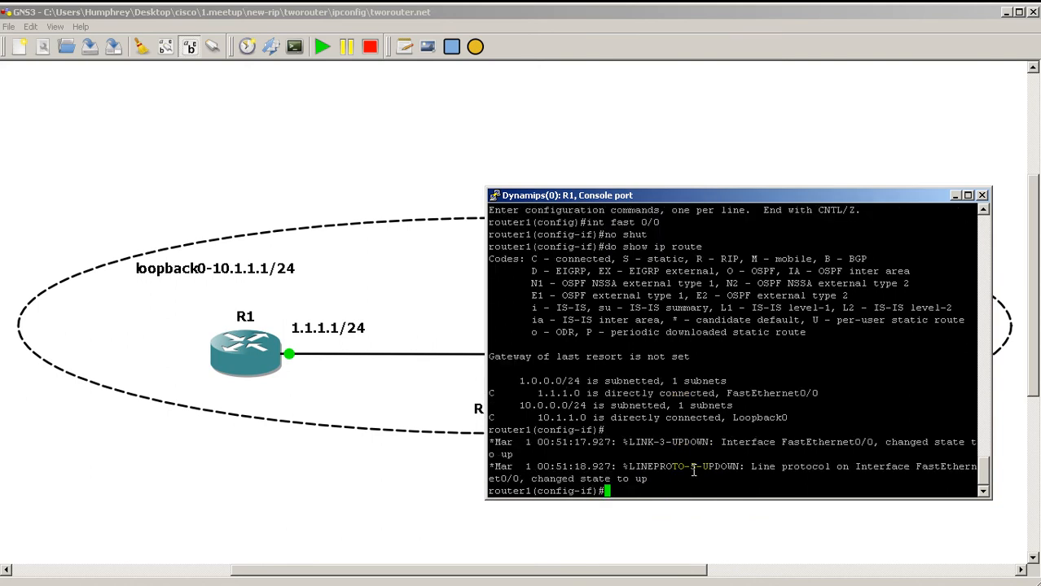
key(Up)
key(Return)
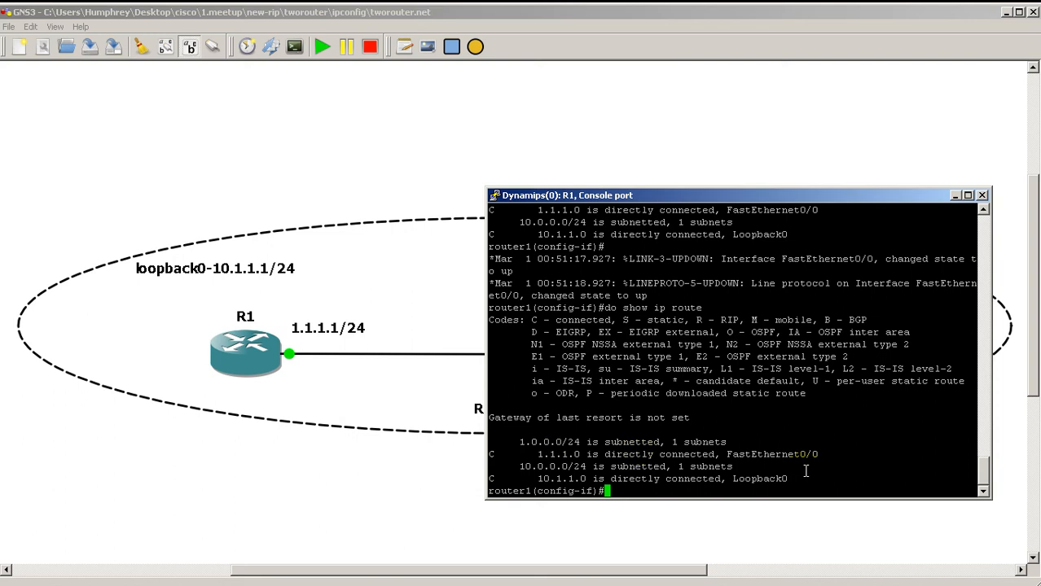
- Re-run the routing table check until the RIP route to 10.1.2.0 via 1.1.1.2 reappears
key(Up)
key(Return)
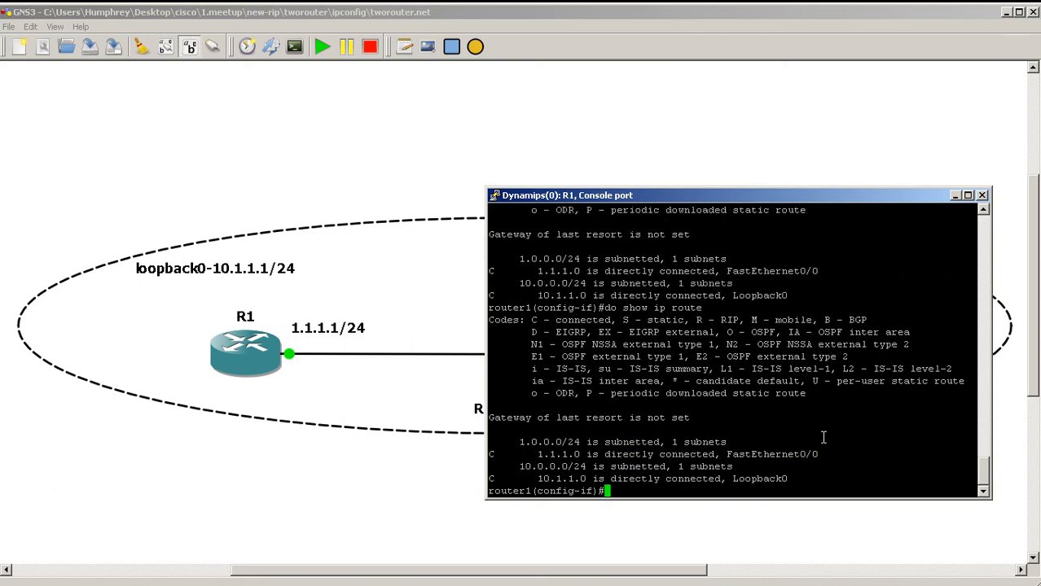
key(Up)
key(Down)
key(Up)
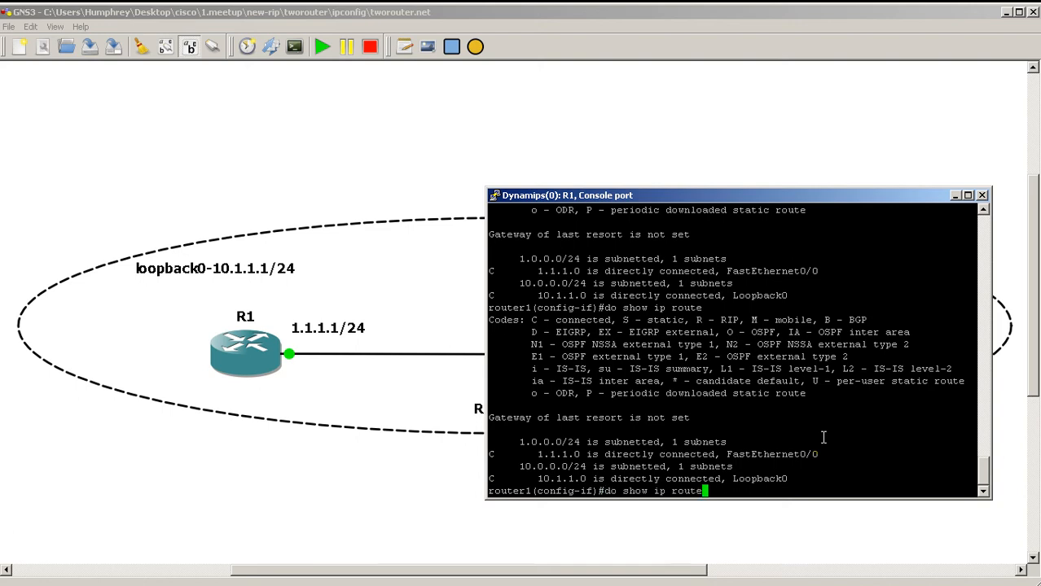
key(Return)
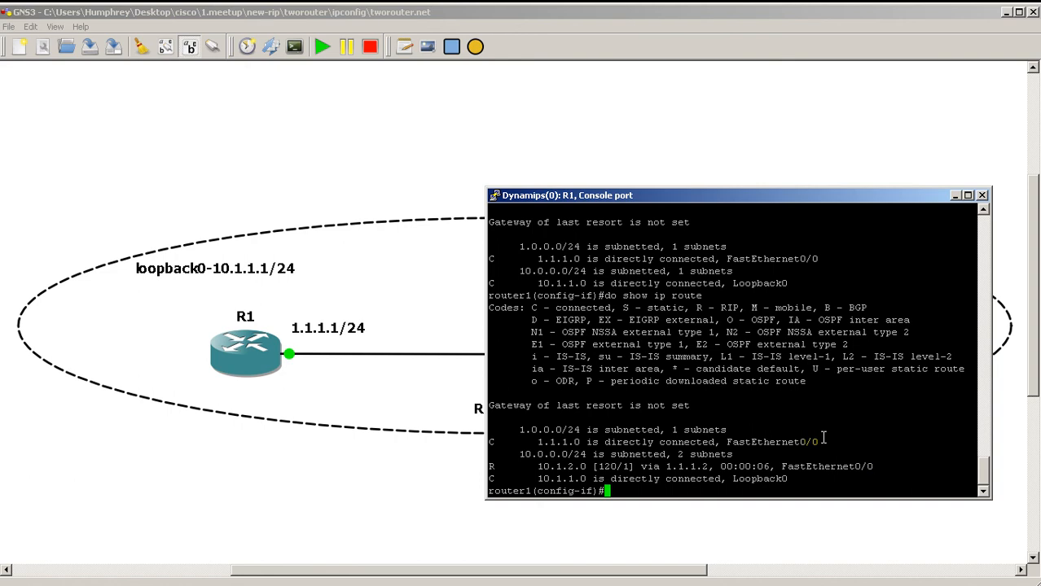
text(exit)
- Return R1 to the privileged prompt, show its routing table, and move the console left
key(Return)
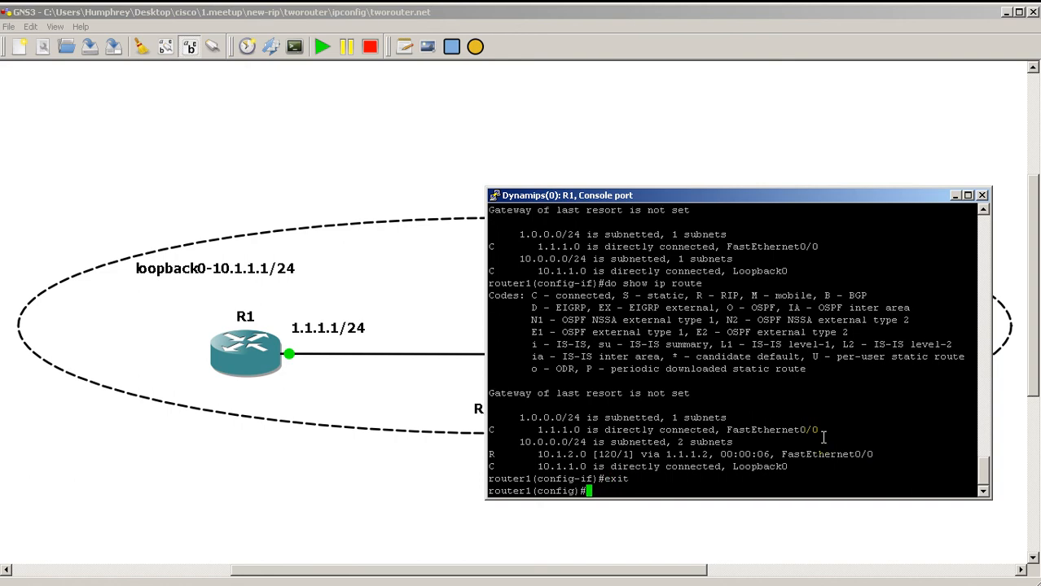
text(exit)
key(Return)
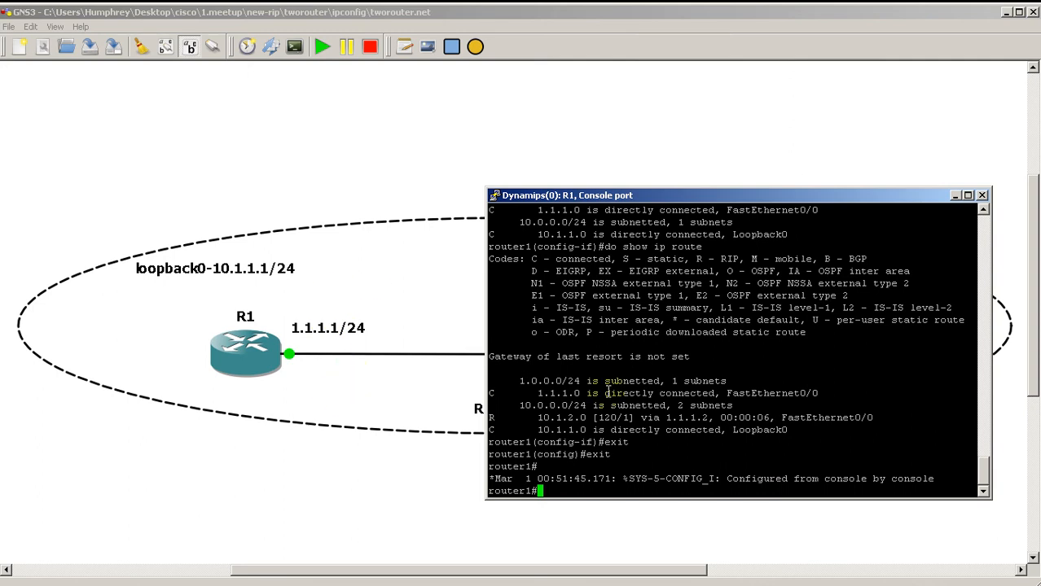
text(show ip route)
key(Return)
drag(779, 198, 295, 140)
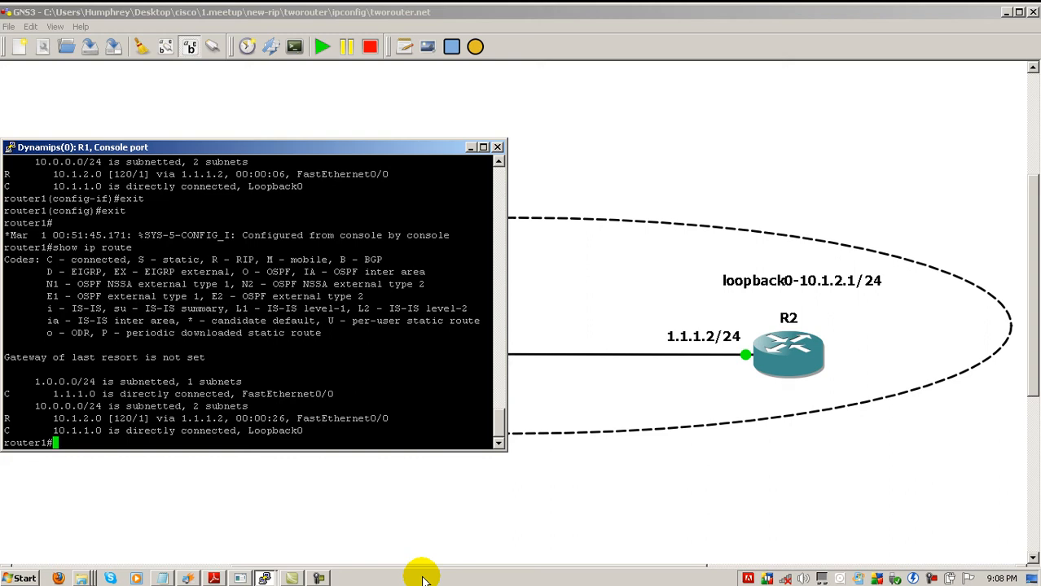
- Bring up R2's console and place it beside R1's
click(289, 579)
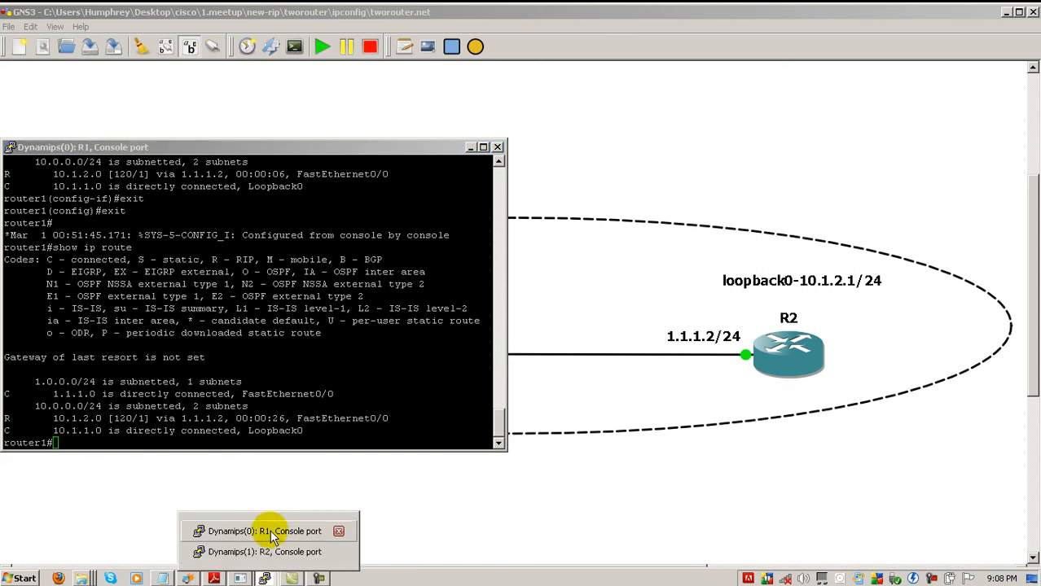
click(269, 547)
drag(605, 137, 600, 149)
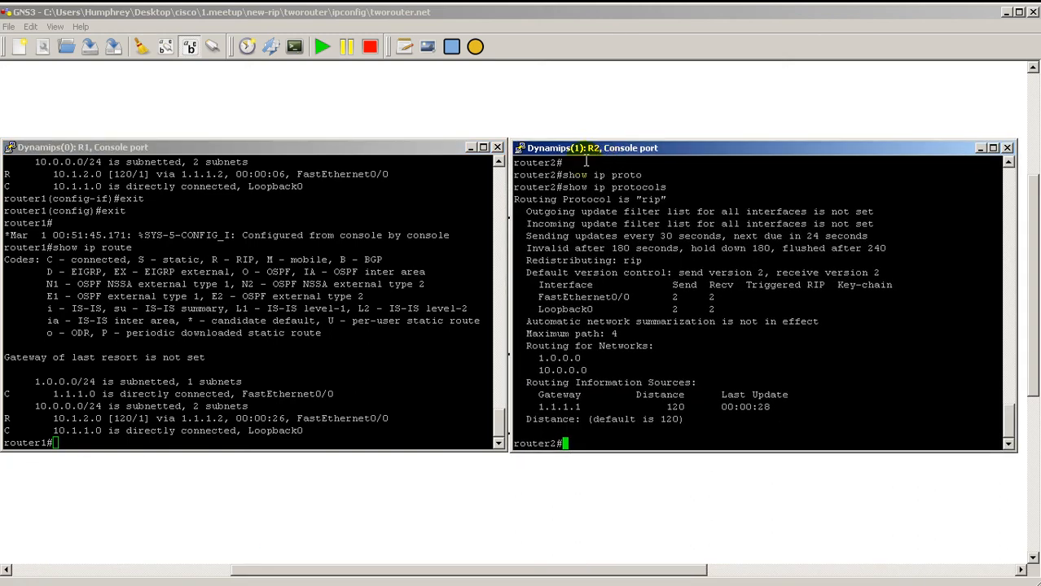
click(208, 399)
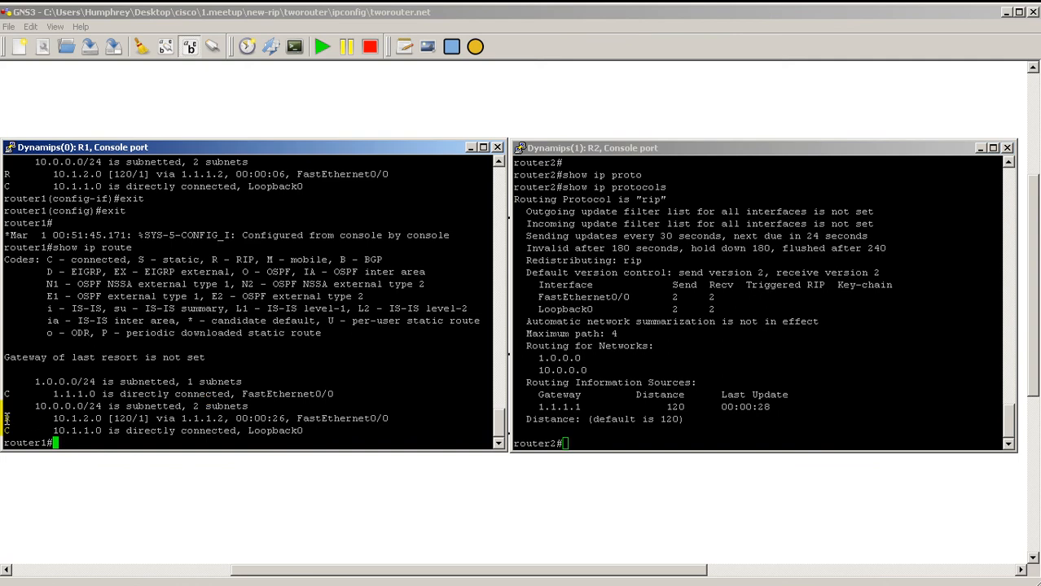
click(707, 382)
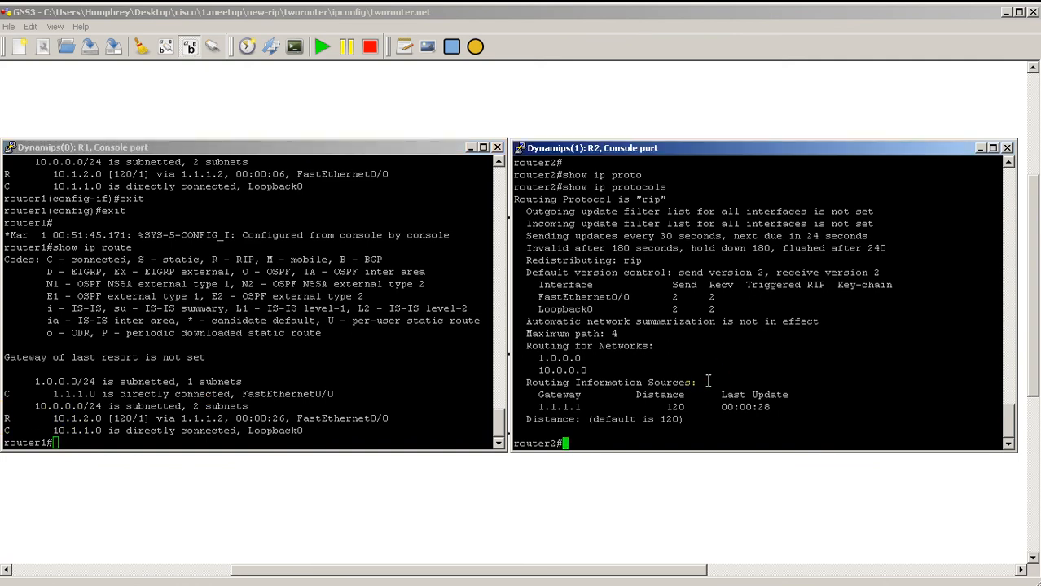
text(conf t)
- Shut down R2's FastEthernet0/0 from interface configuration mode
key(Return)
text(int fast 0/0)
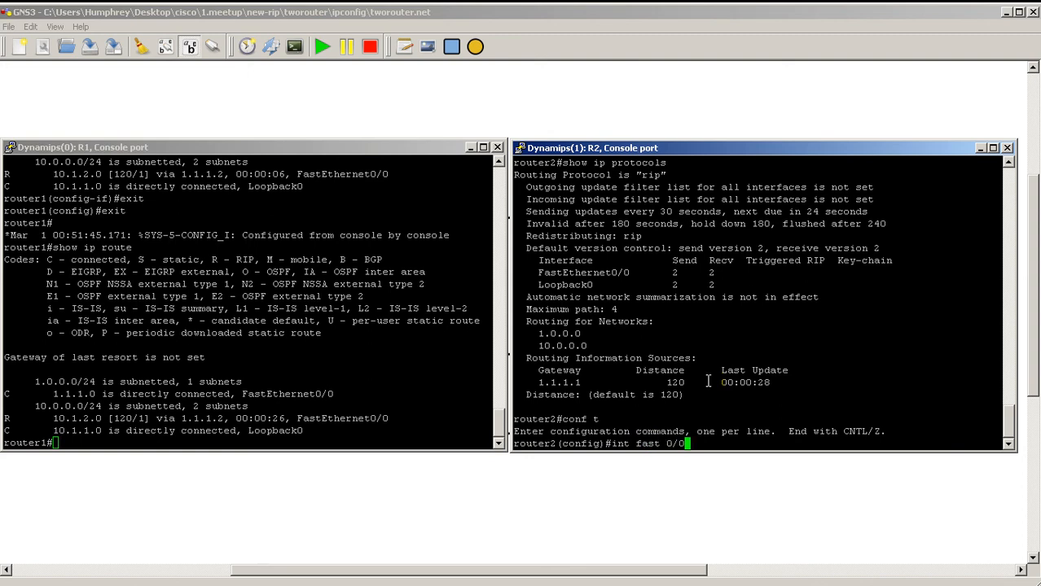
key(Return)
text(shut)
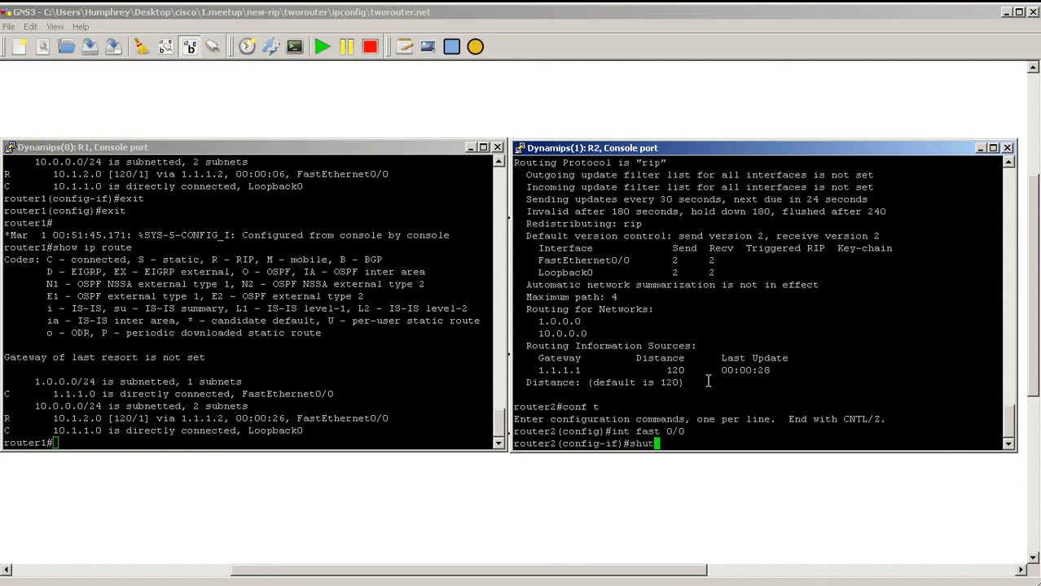
key(Return)
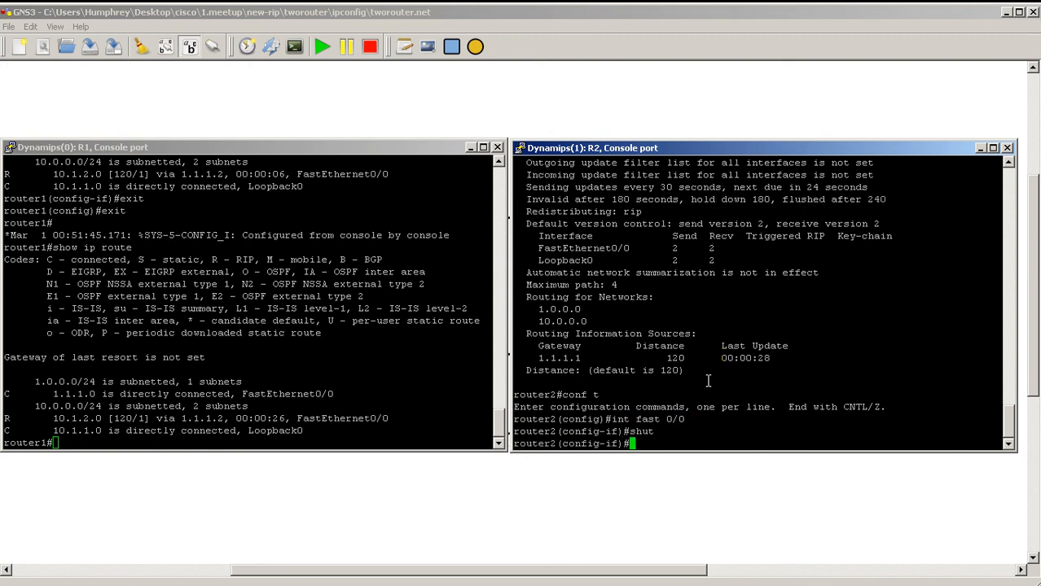
- Re-run 'show ip route' on R1 to see the 10.1.2.0 route still listed
click(314, 386)
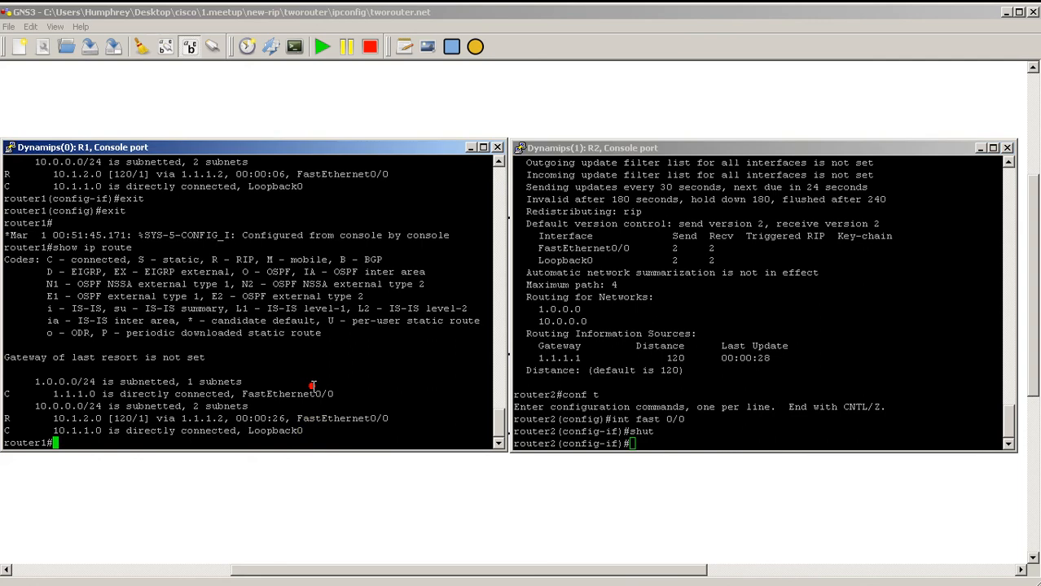
key(Up)
key(Return)
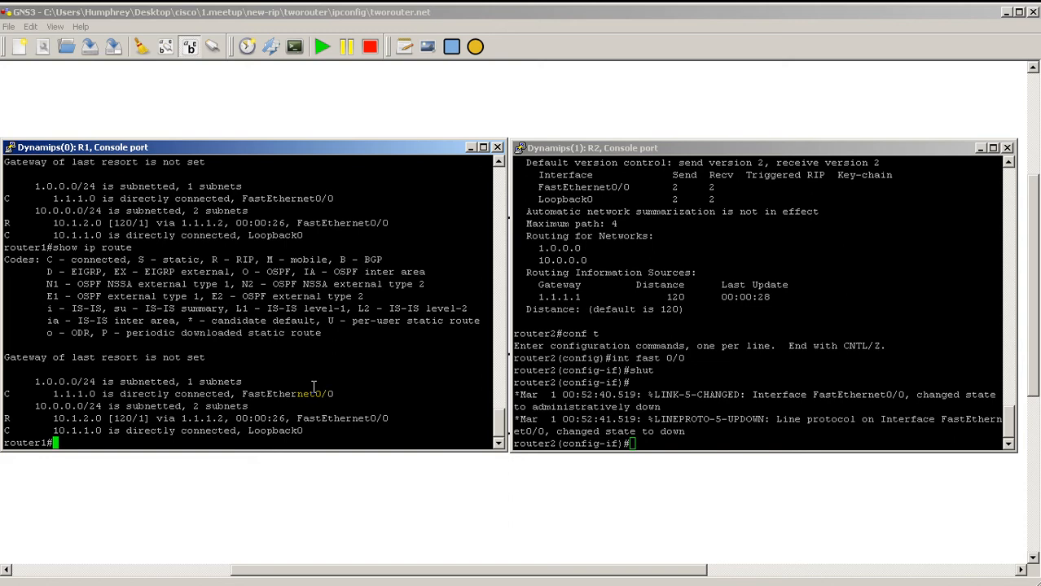
key(Up)
key(Return)
key(Up)
key(Return)
- Repeatedly re-run 'show ip route' on R1 as the 10.1.2.0 route ages to 1:03 without dropping
key(Up)
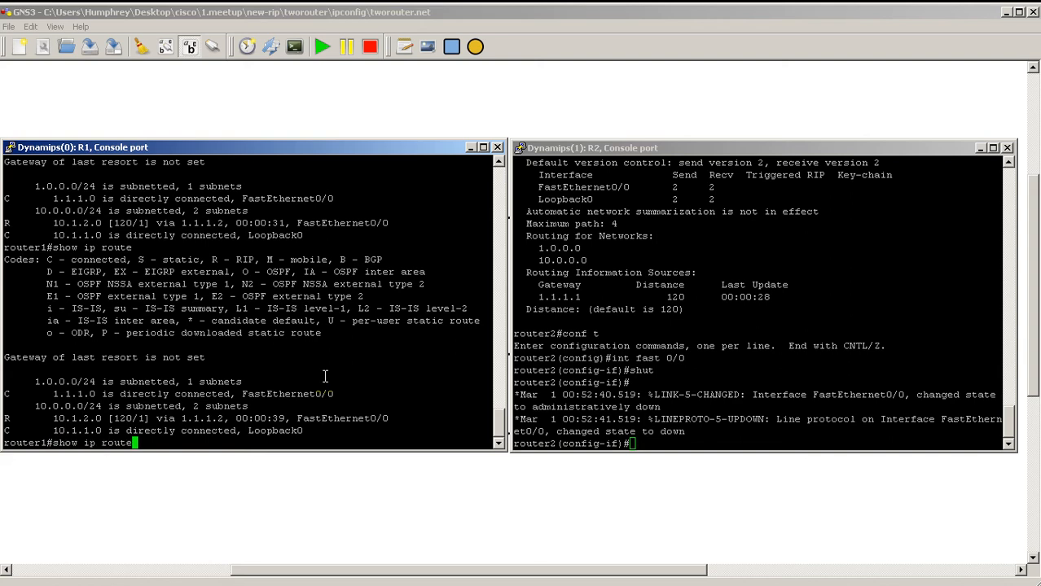
key(Return)
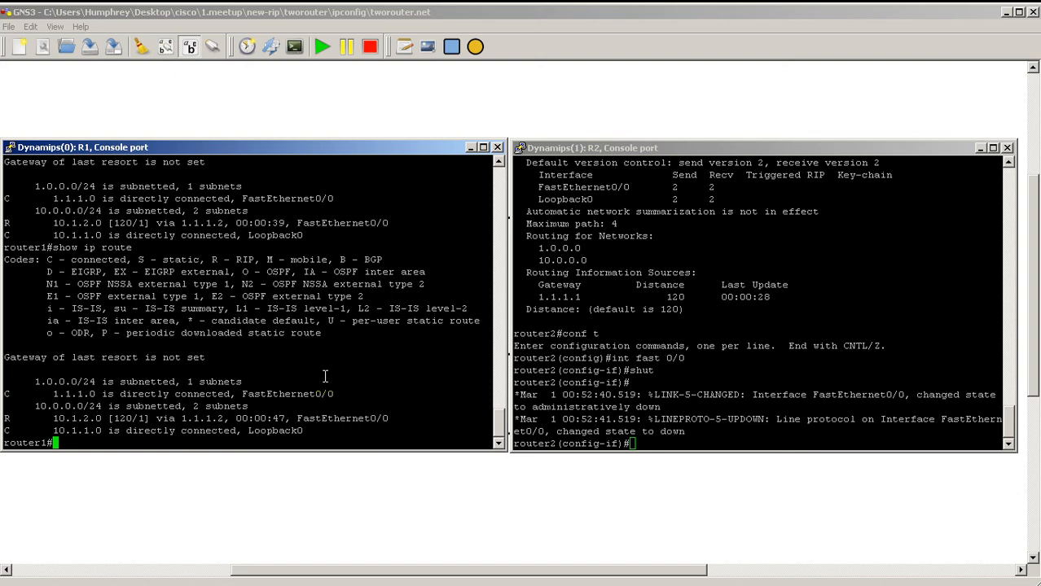
key(Up)
key(Return)
key(Up)
key(Return)
key(Up)
key(Return)
key(Up)
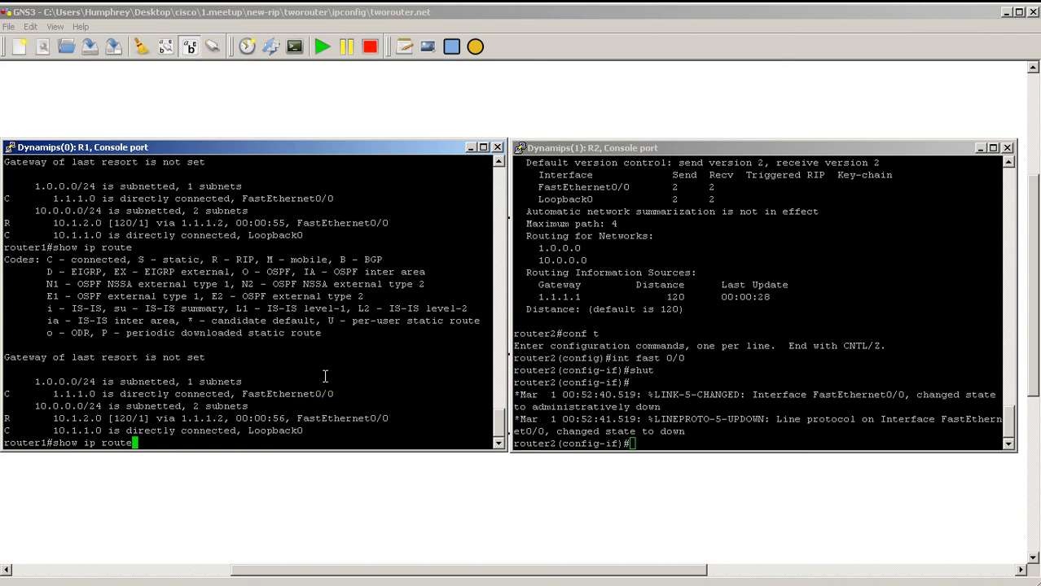
key(Return)
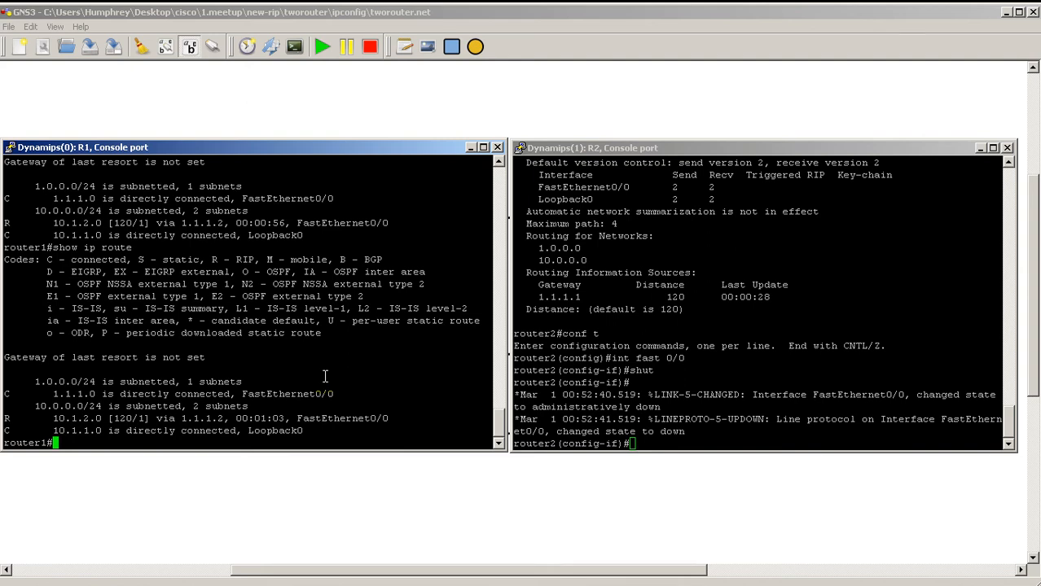
text(show ip prot)
- Run 'show ip protocols' on R1 showing invalid 180, holddown 180, flush 240 timers
key(Tab)
key(Return)
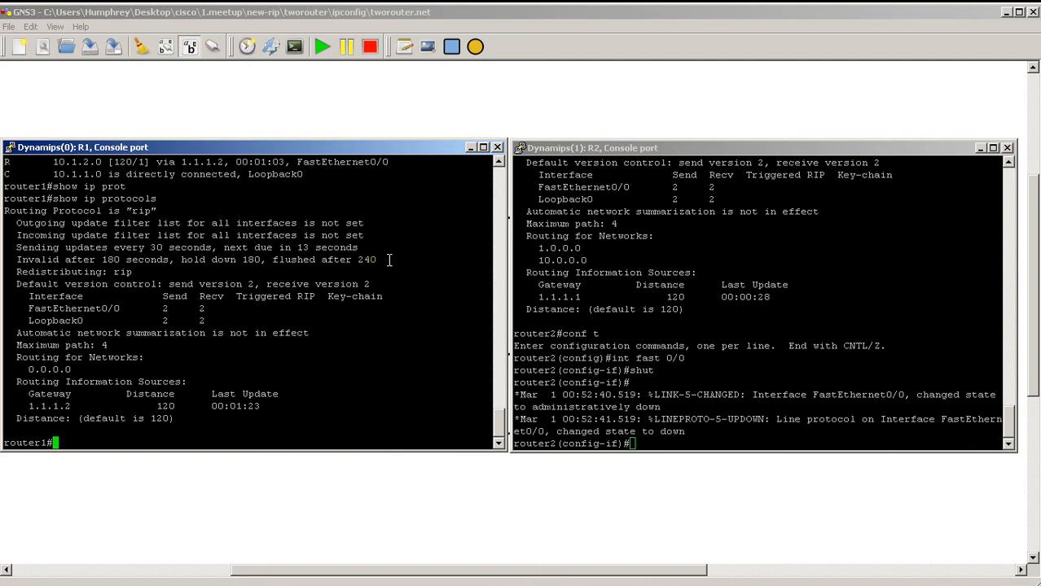
click(671, 303)
click(329, 281)
- On R1 rerun the protocols and routing table, ping 10.1.2.1 unsuccessfully, and recheck the route marked possibly down
key(Up)
key(Return)
text(show ip route)
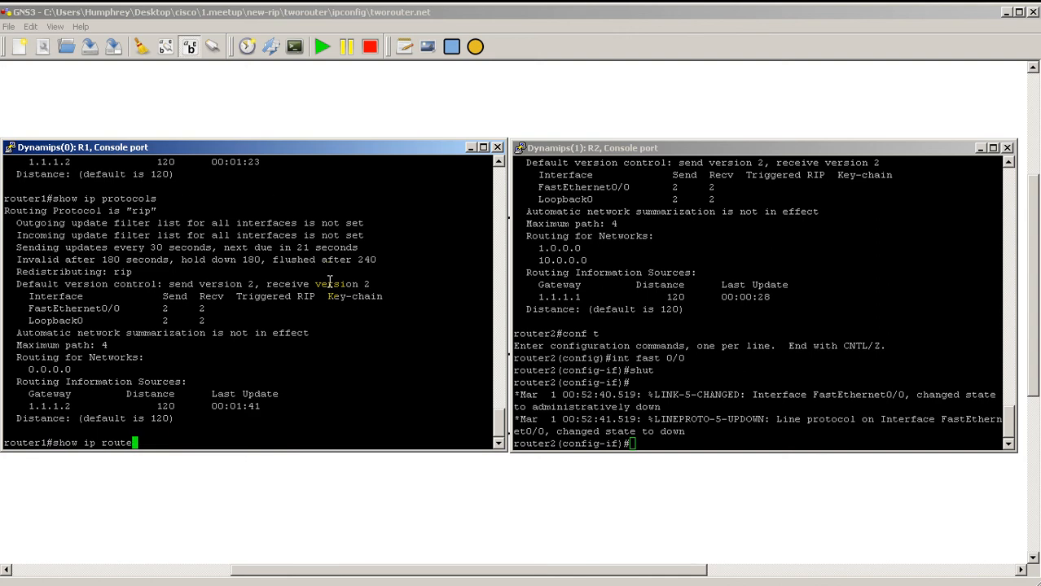
key(Return)
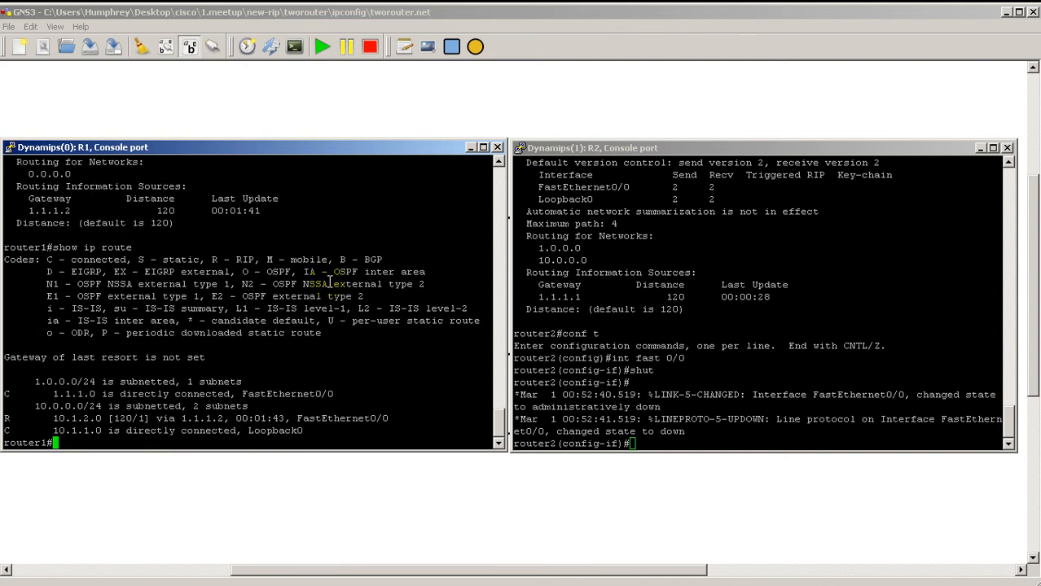
text(ping 10.)
text(1.2.)
text(1)
key(Return)
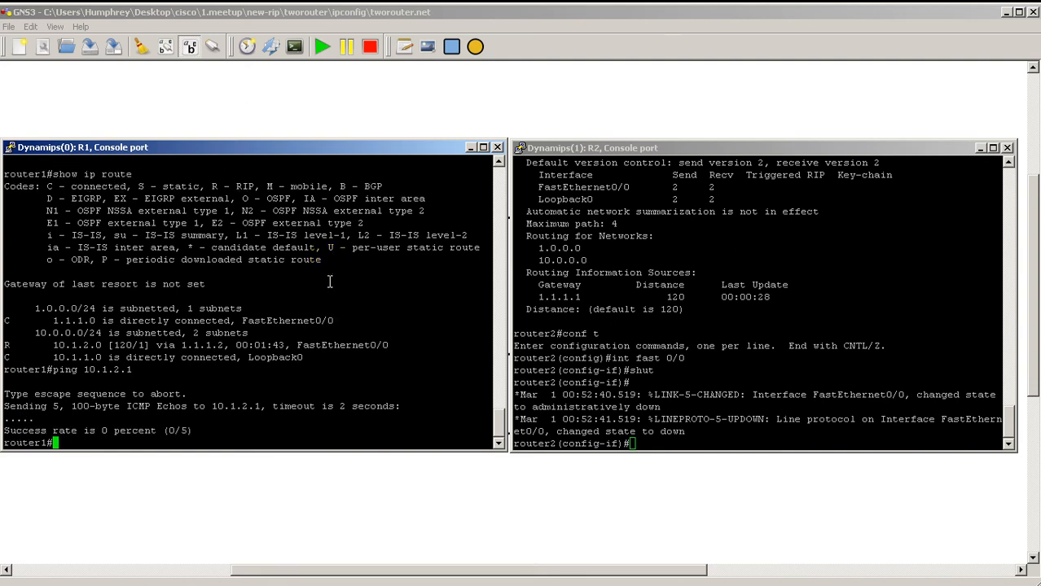
key(Up)
key(Up)
key(Return)
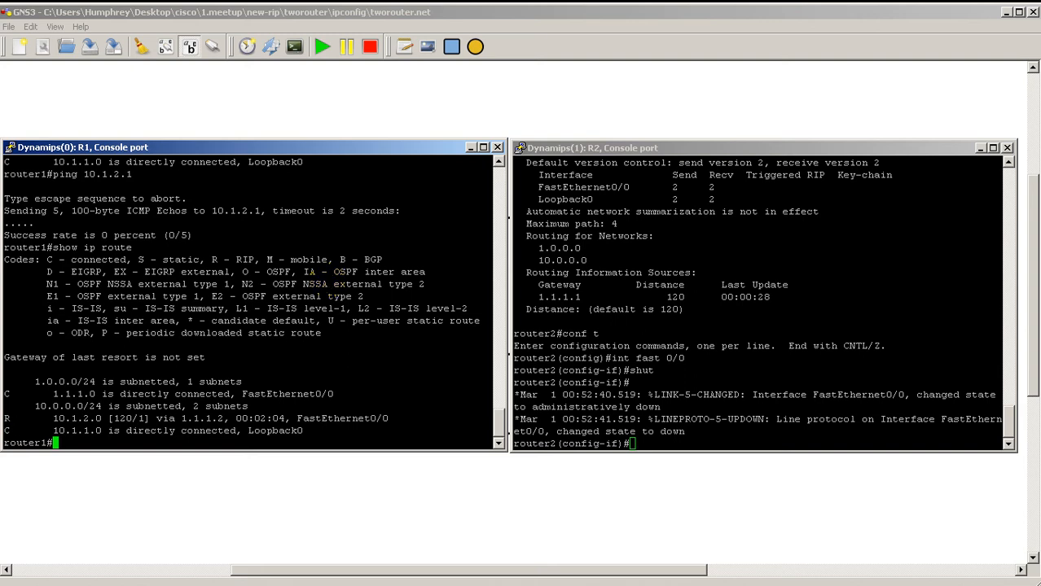
- Re-run 'show ip route' on R1 until the 10.1.2.0 route is flushed, leaving only connected networks
click(304, 314)
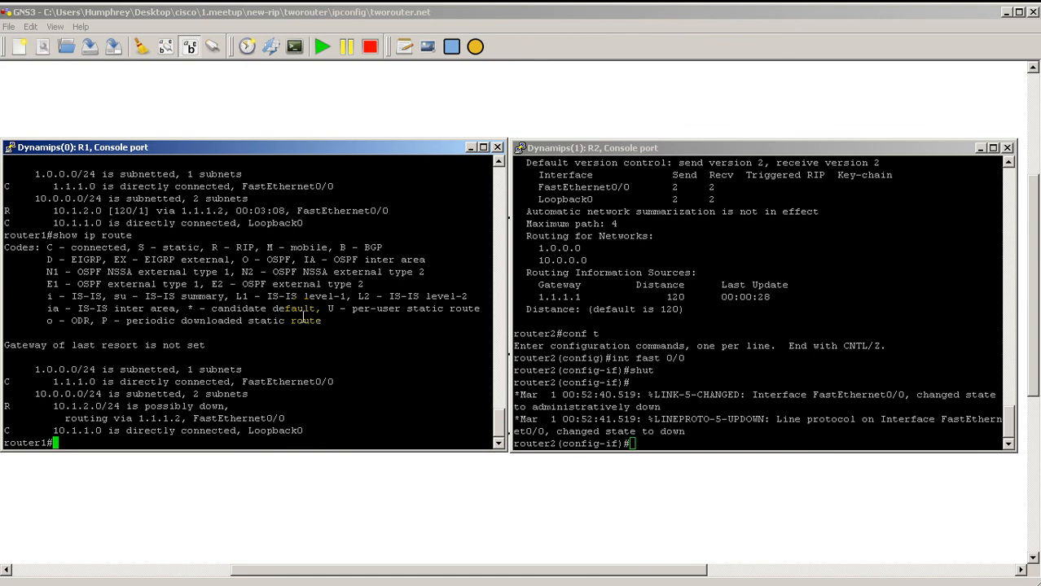
key(Up)
key(Return)
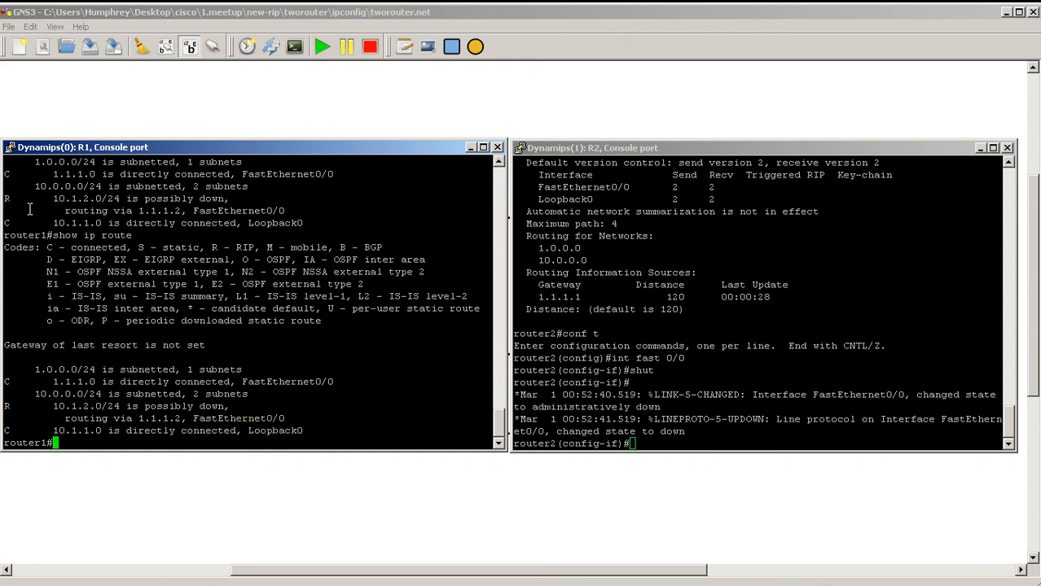
key(Up)
key(Return)
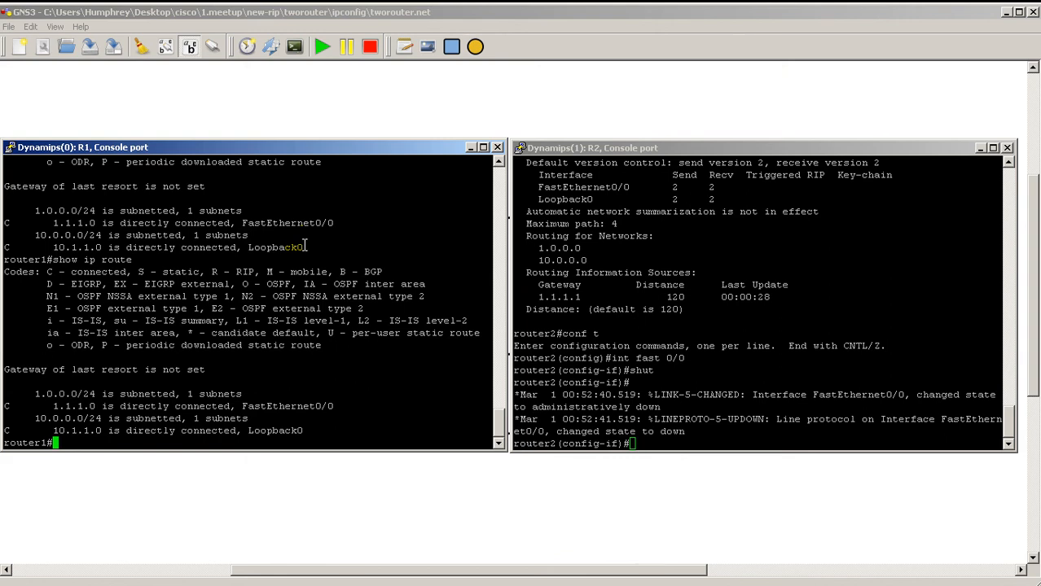
- Re-enable R2's FastEthernet0/0 with 'no shut' and switch back to R1's console
click(682, 413)
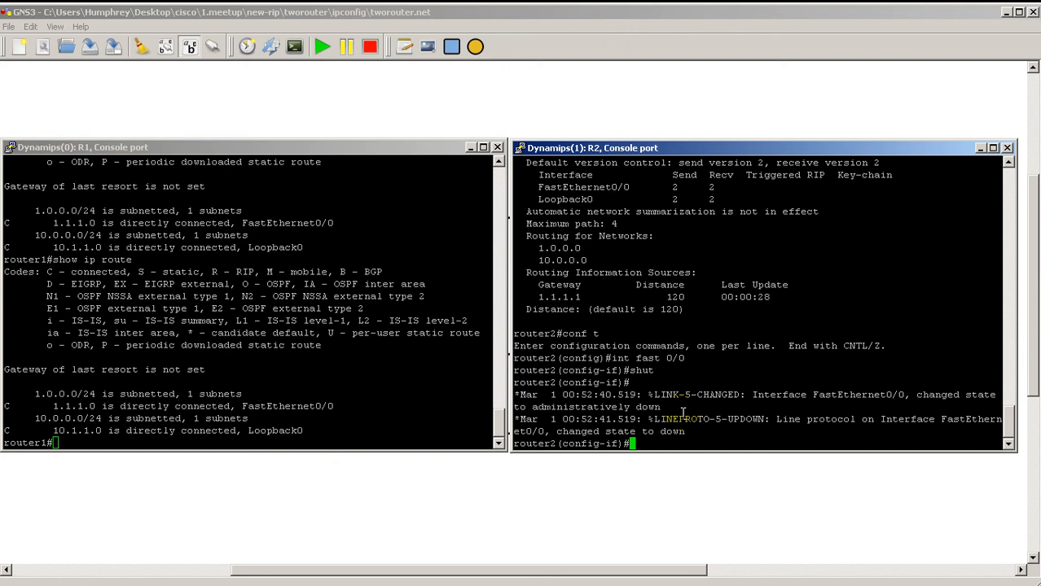
text(no shut)
key(Return)
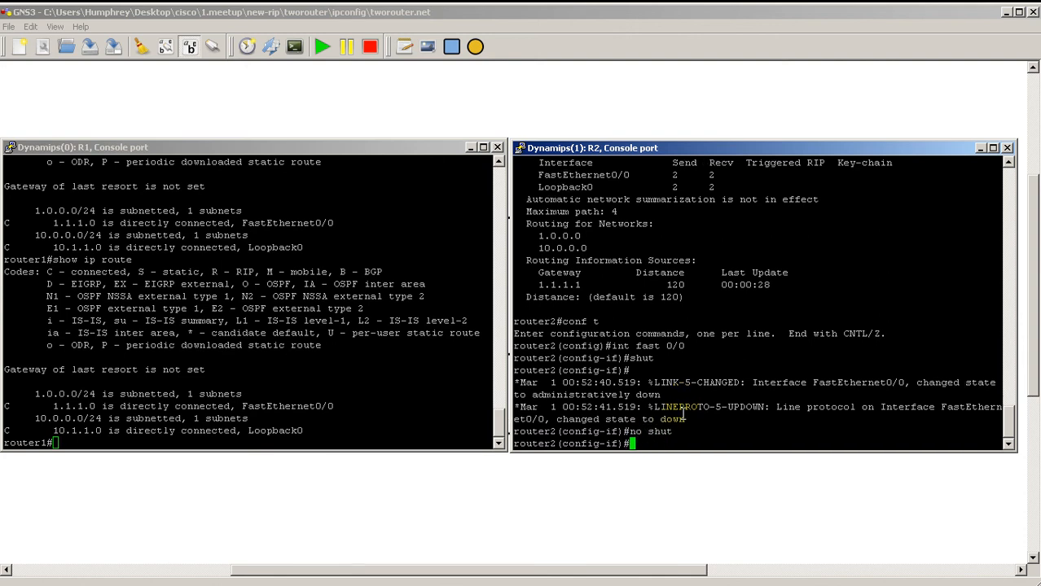
click(407, 349)
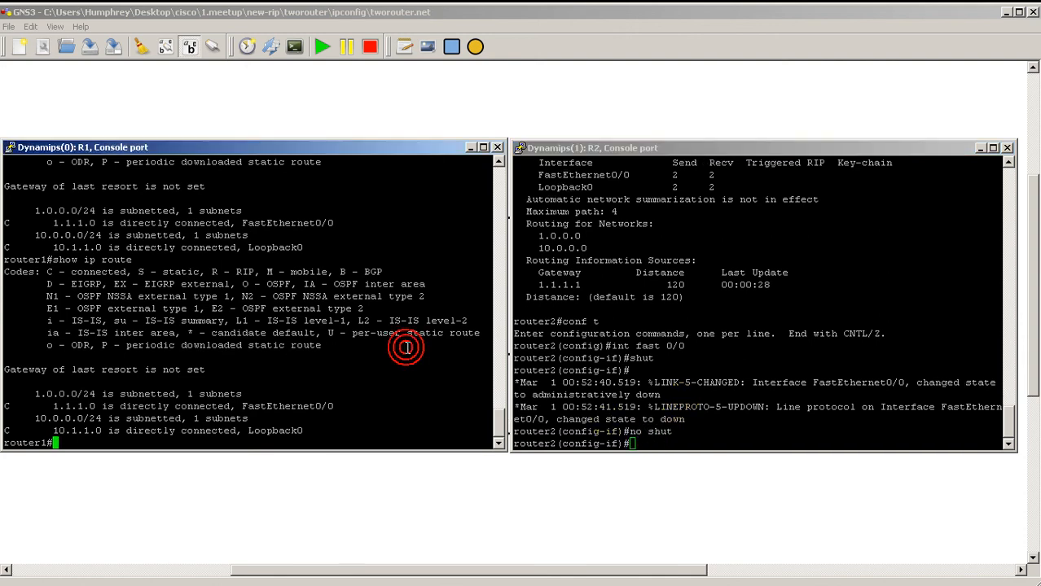
- Wait at R1's prompt, then show the routing table with the RIP route to 10.1.2.0 relearned
key(Up)
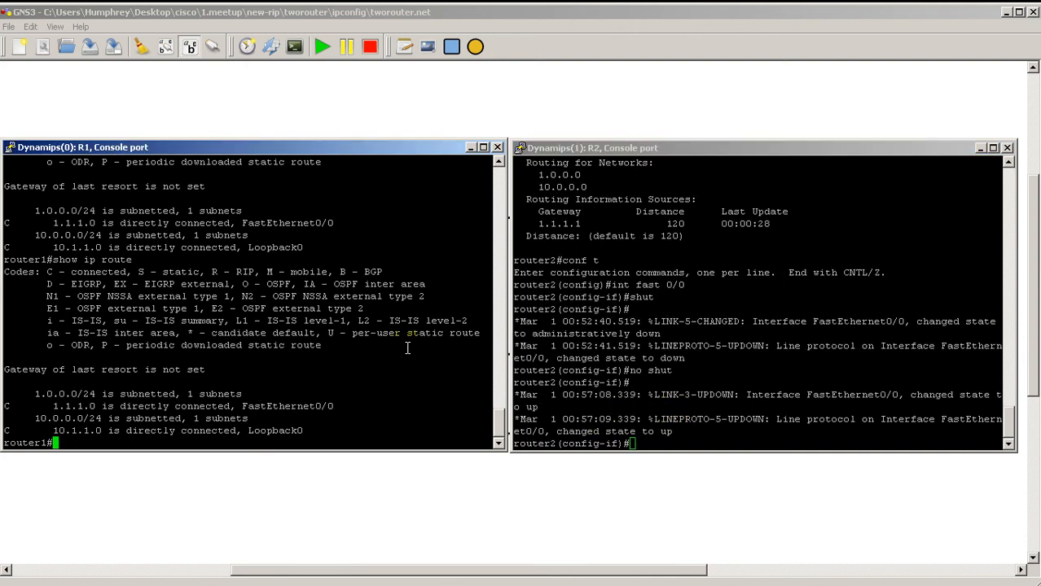
key(Down)
key(Up)
key(Down)
key(Up)
key(Down)
key(Up)
key(Down)
key(Up)
key(Down)
key(Up)
key(Down)
key(Up)
key(Down)
key(Up)
key(Down)
key(Up)
key(Down)
key(Up)
key(Return)
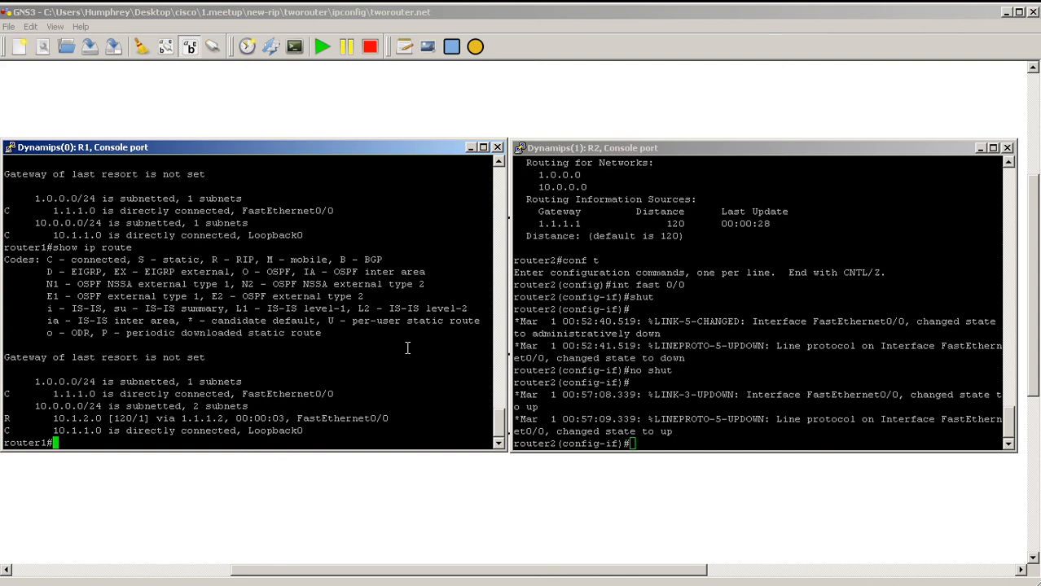
text(show ip )
text(prot)
- Show R1's RIP protocol status, then enter RIP router configuration mode
key(Return)
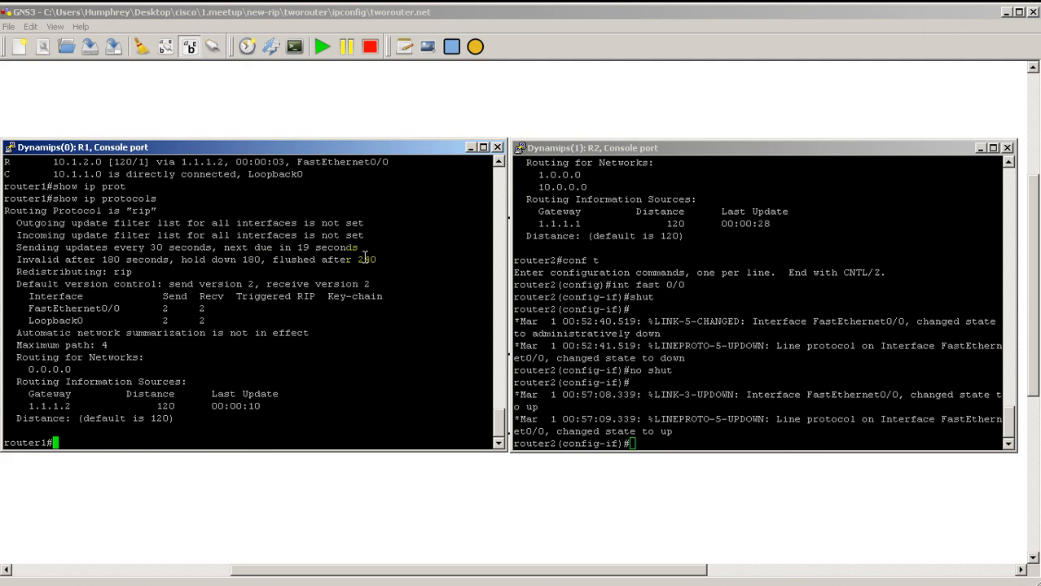
click(387, 273)
text(conf t)
key(Return)
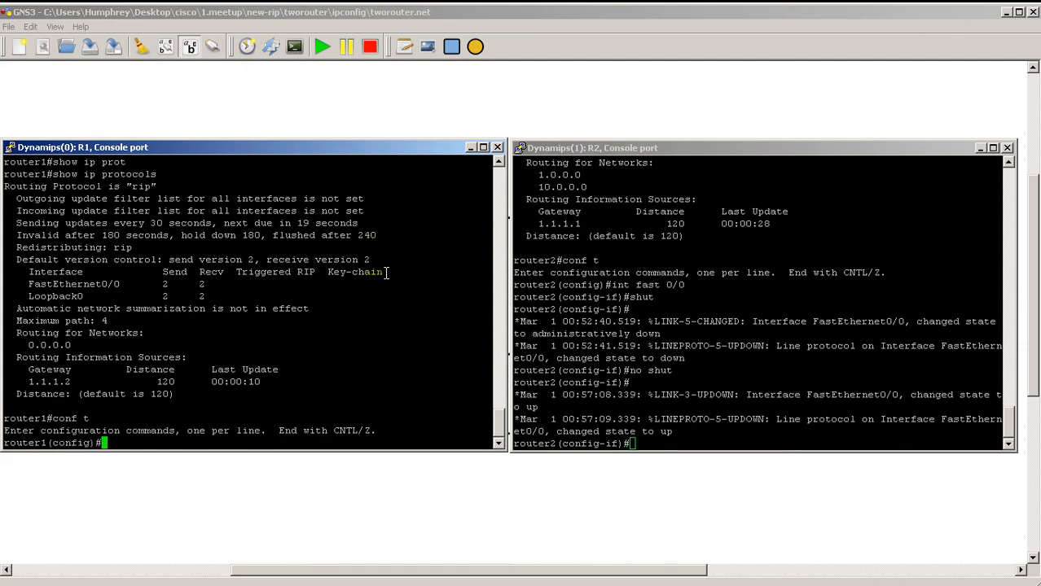
text(router rip)
key(Return)
text(tim)
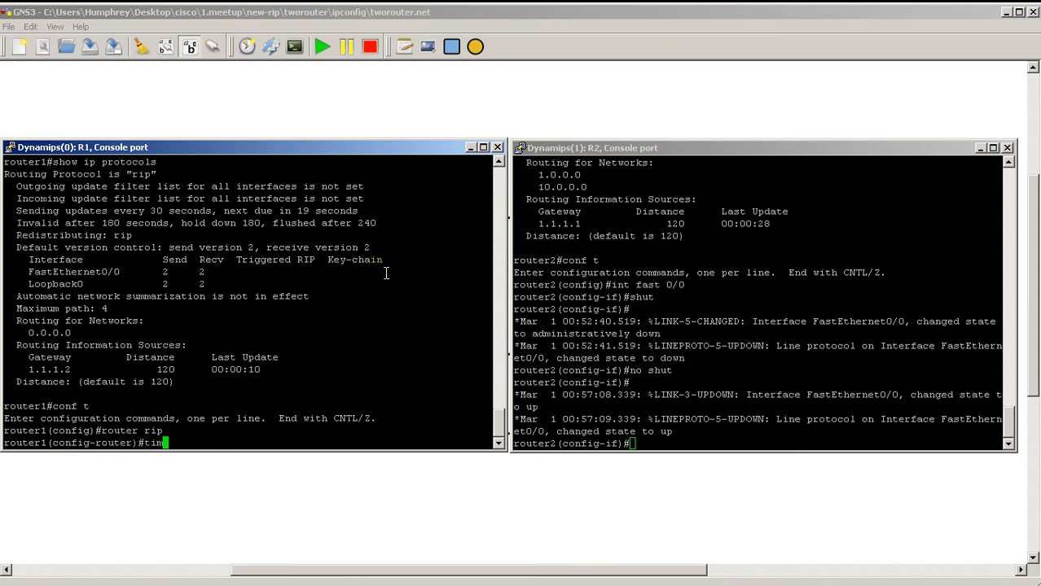
text(er)
- Apply 'timers basic 1 3 3 5' to R1's RIP process and return to the privileged prompt
key(BackSpace)
text(s )
text(bas)
key(Tab)
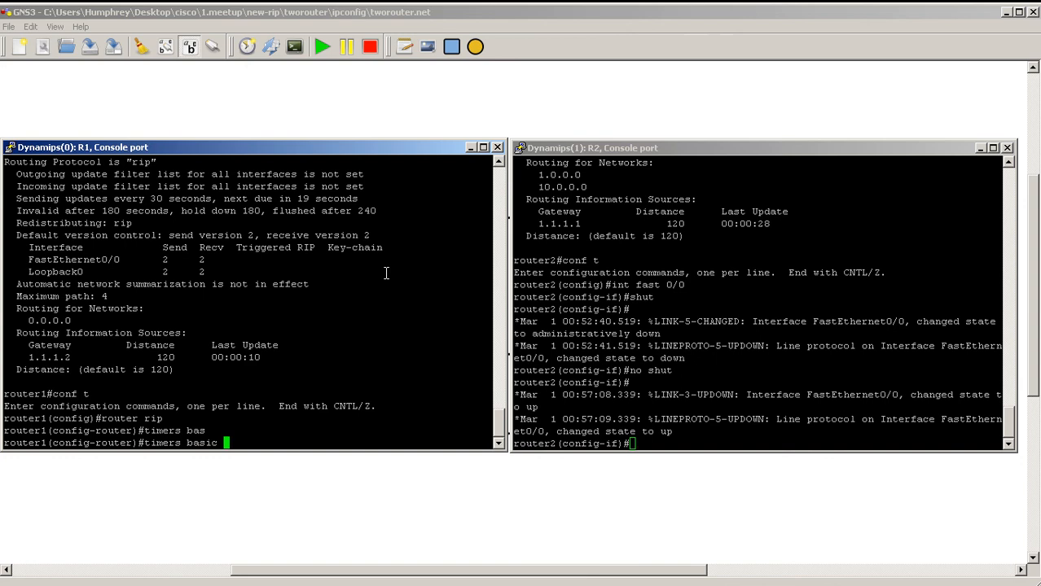
text(?)
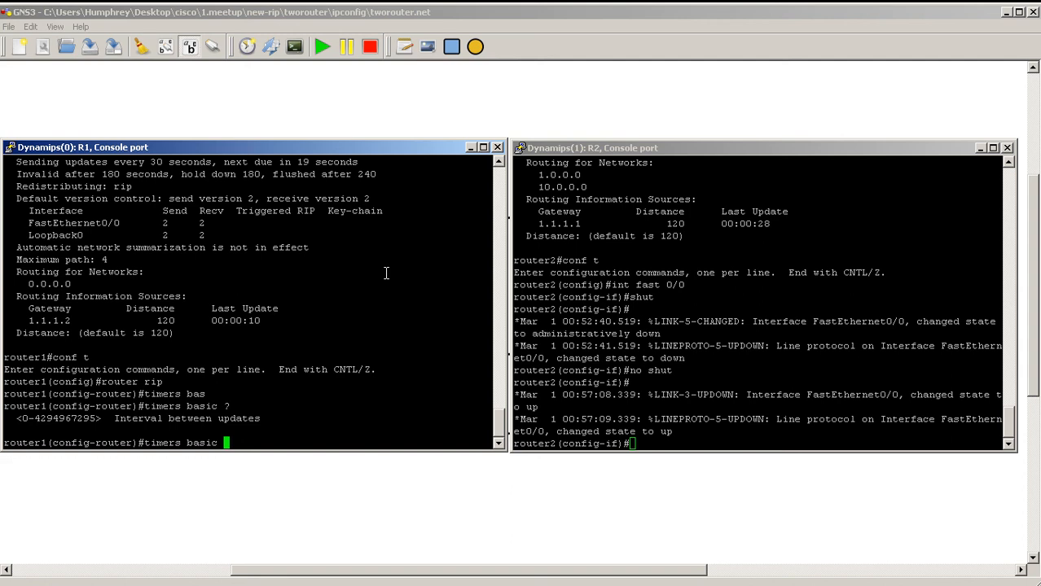
text(1)
key(BackSpace)
text(0)
key(BackSpace)
text(1)
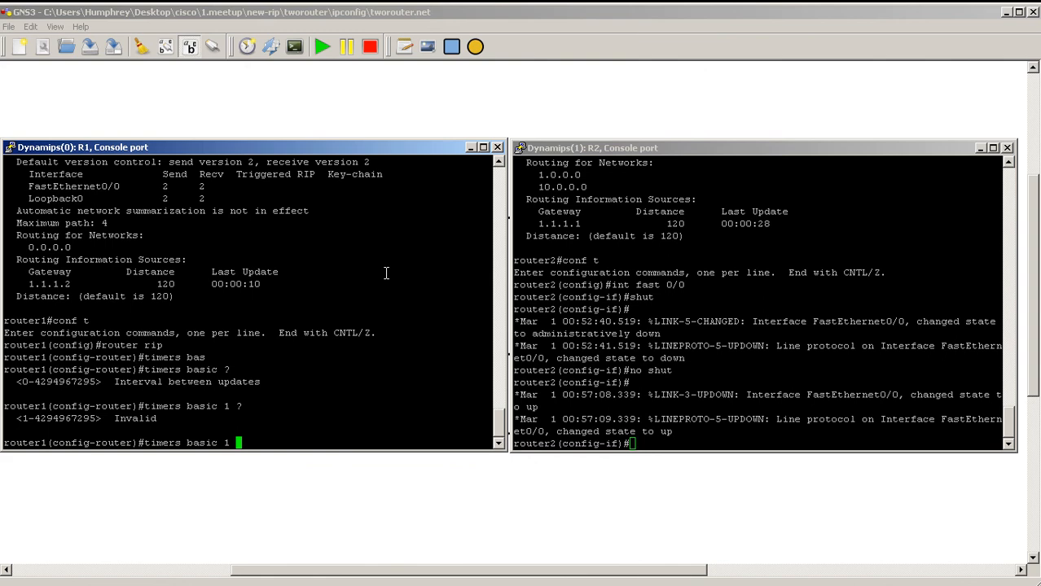
text( ?3)
text( ?)
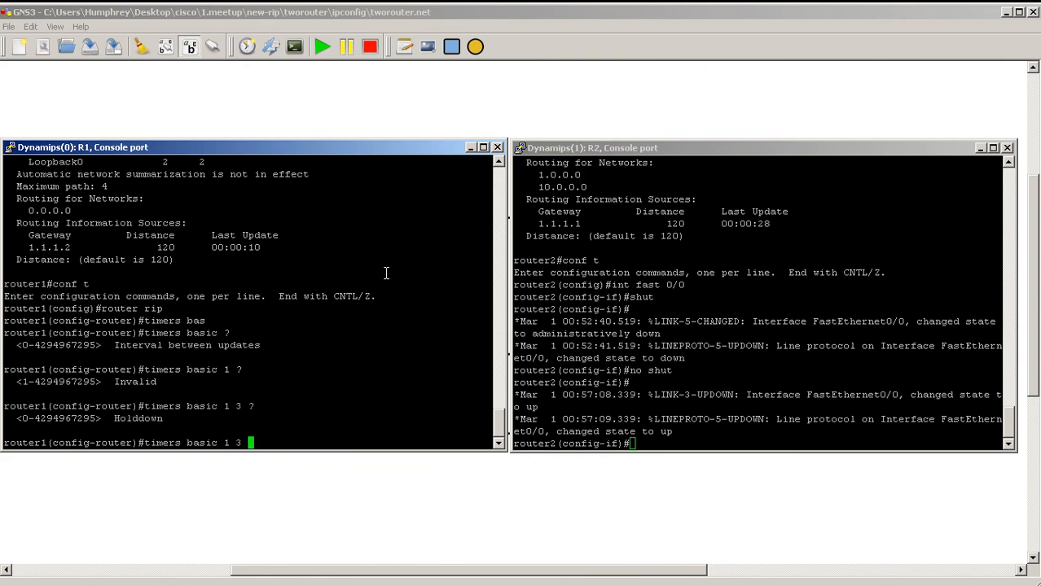
text(3 )
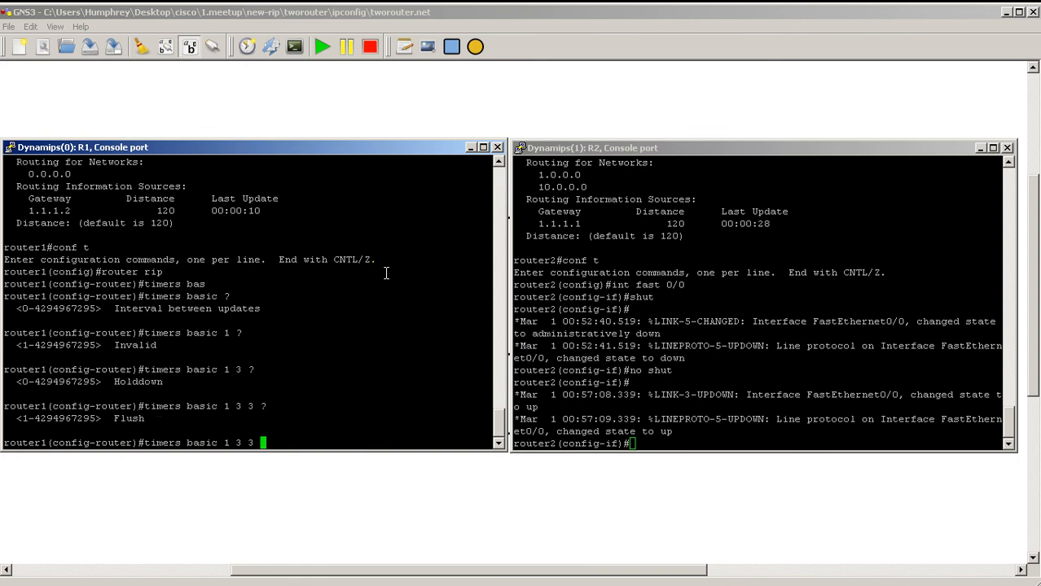
text(?5 ?)
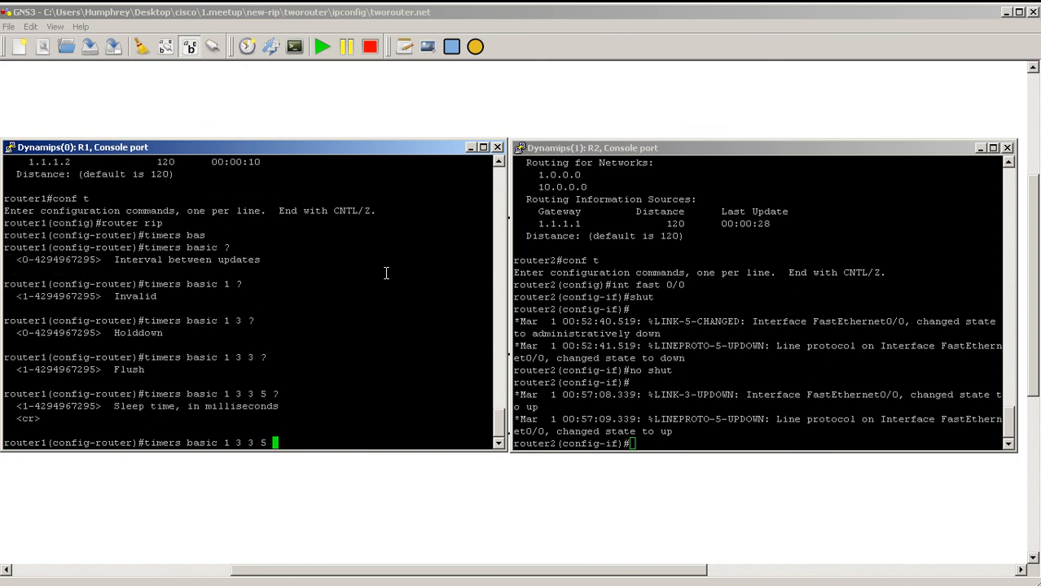
key(BackSpace)
key(Return)
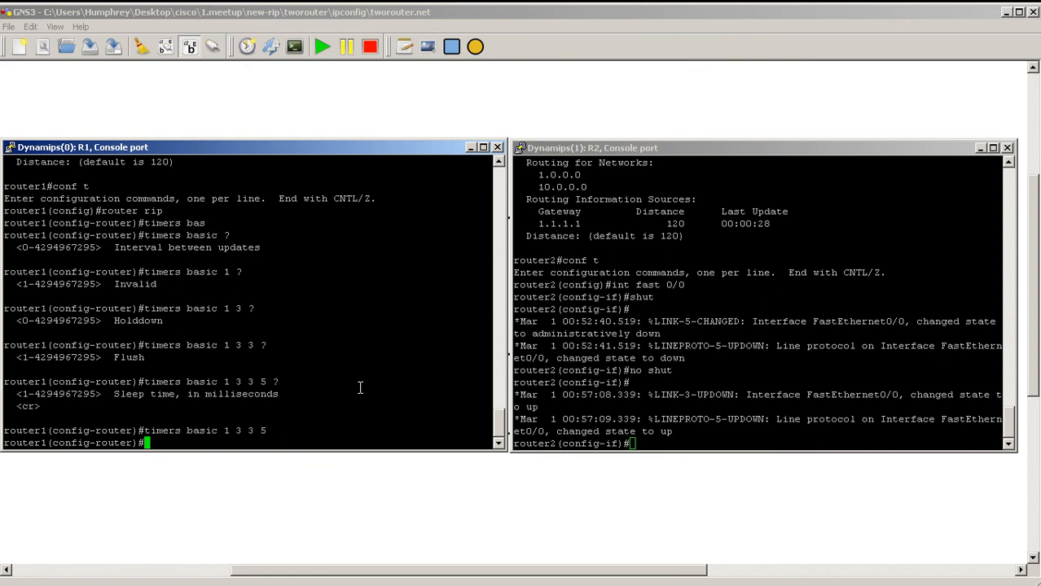
text(exit)
key(Return)
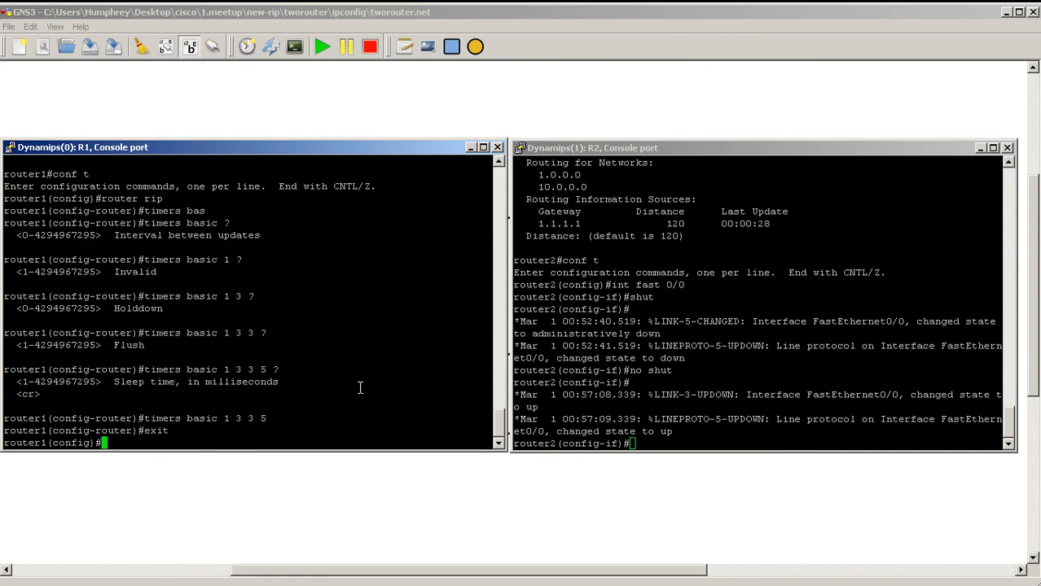
text(exit)
key(Return)
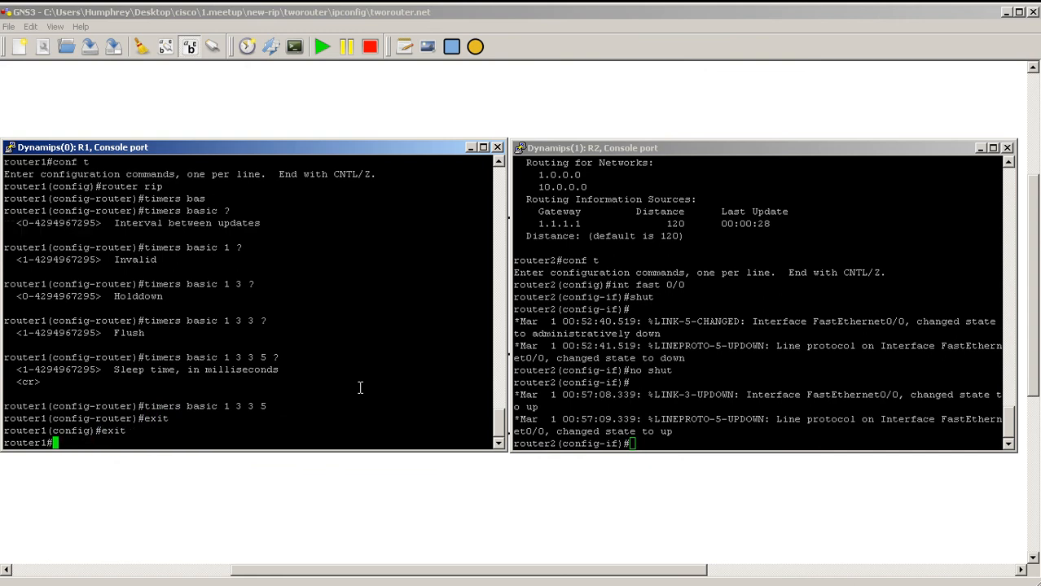
text(show ip route)
- Display R1's routing table, then shut down FastEthernet0/0 on R2
key(Return)
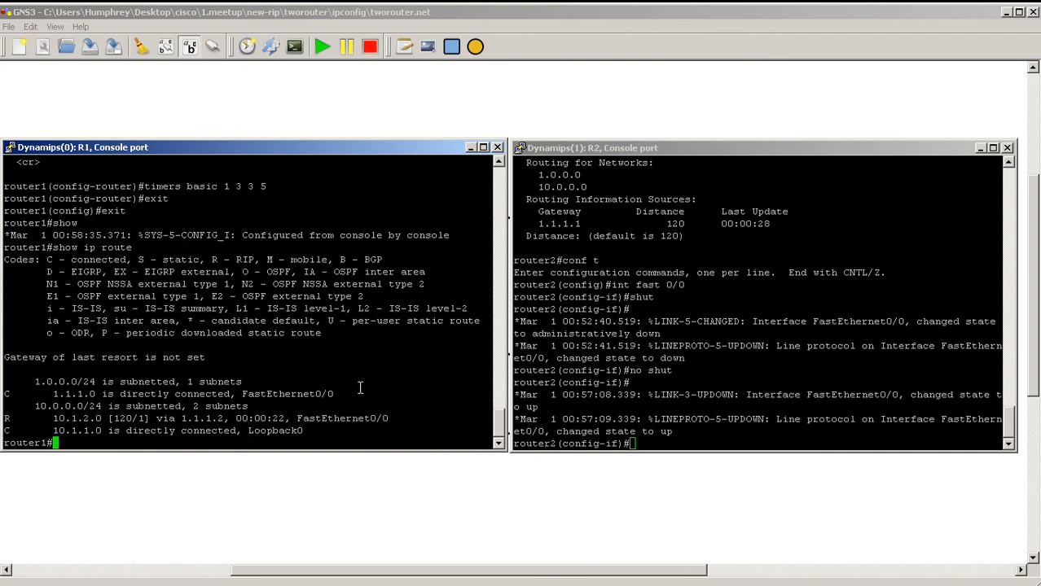
click(532, 356)
text(shut)
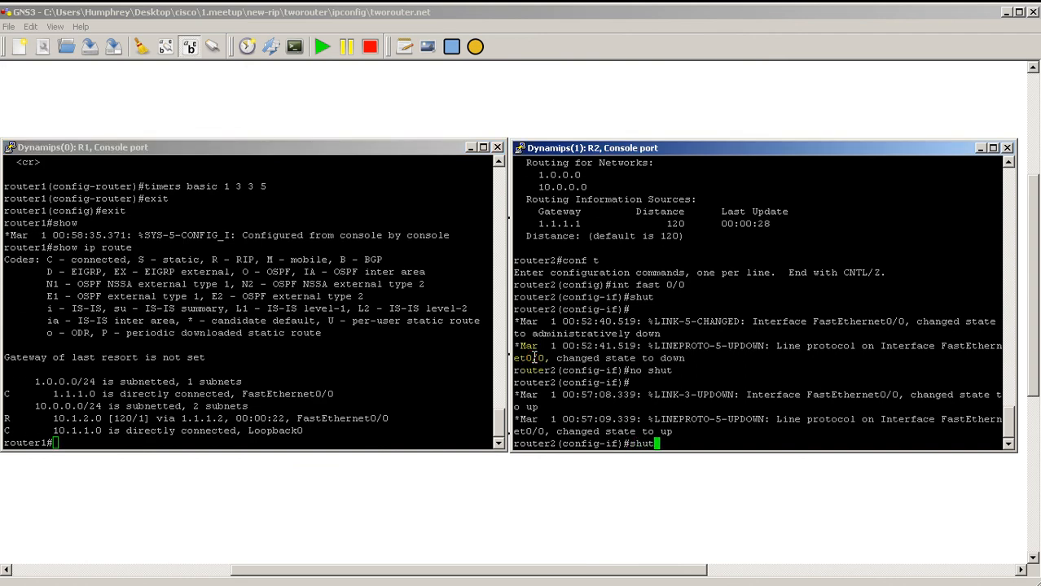
key(Return)
- Rerun show ip route on R1 until the RIP route to 10.1.2.0 disappears
click(414, 326)
key(Return)
key(Up)
key(Return)
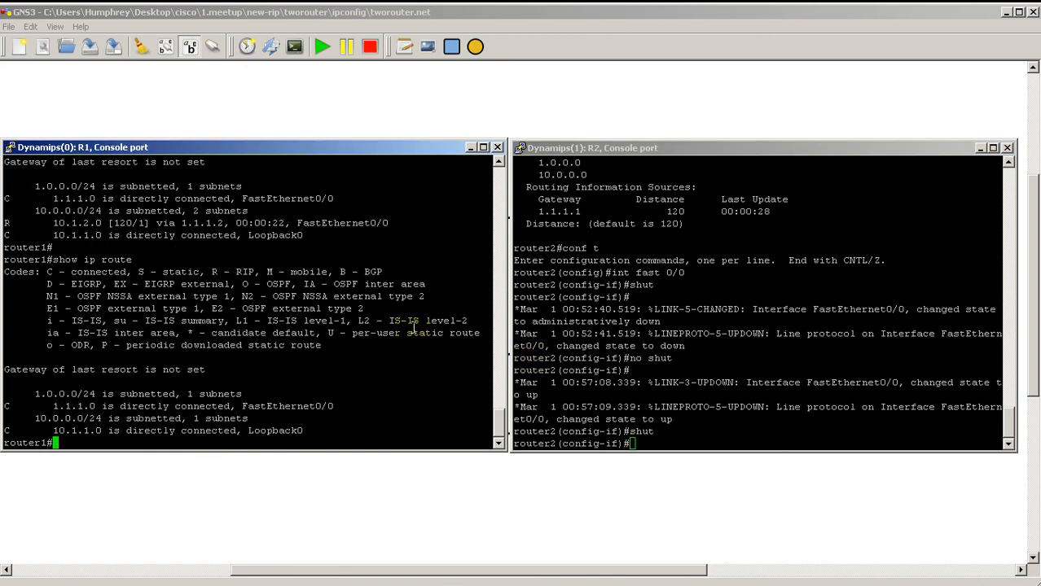
key(Up)
key(Return)
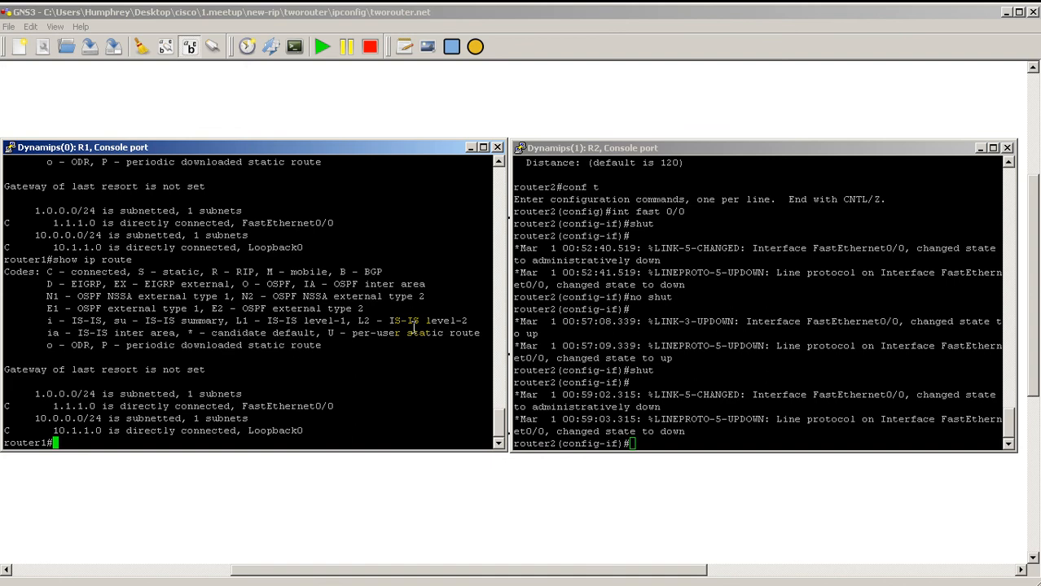
key(Up)
key(Down)
click(780, 325)
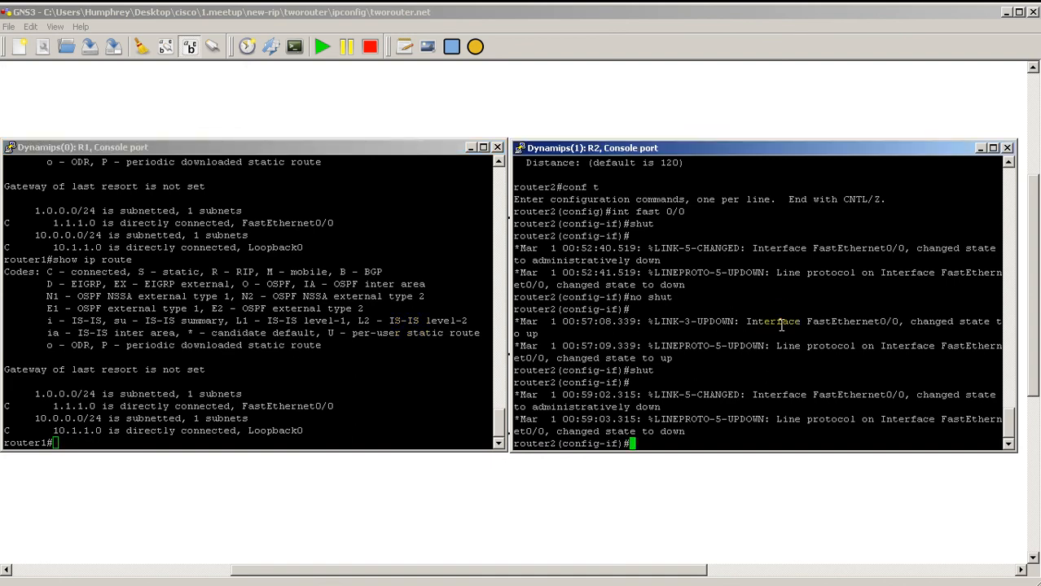
text(no shut)
key(Return)
click(378, 336)
key(Up)
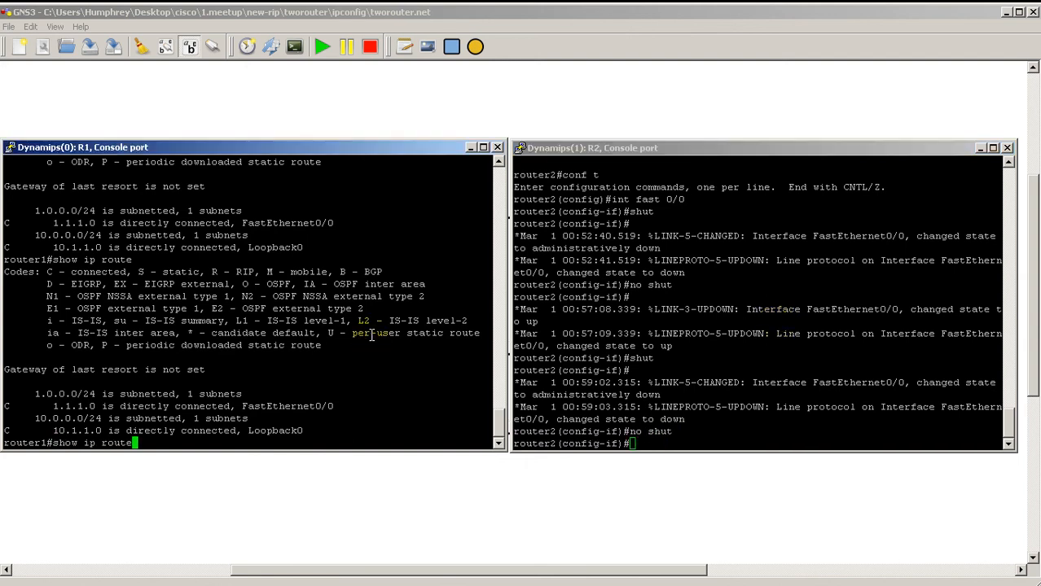
key(Down)
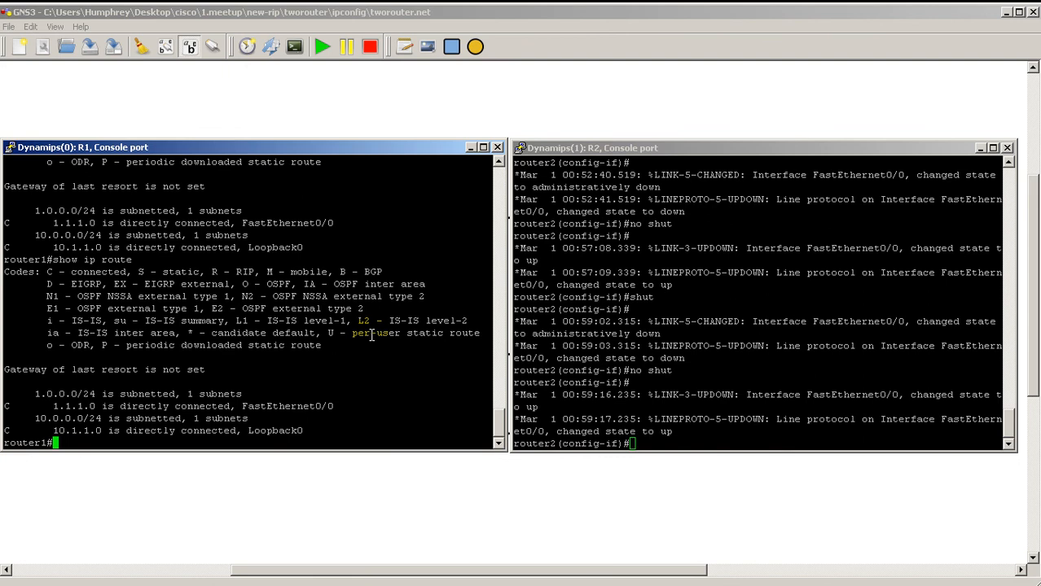
key(Up)
key(Return)
key(Up)
key(Down)
key(Up)
key(Down)
key(Up)
key(Down)
- Under router rip on R2, apply timers basic 1 3 3 3
click(580, 290)
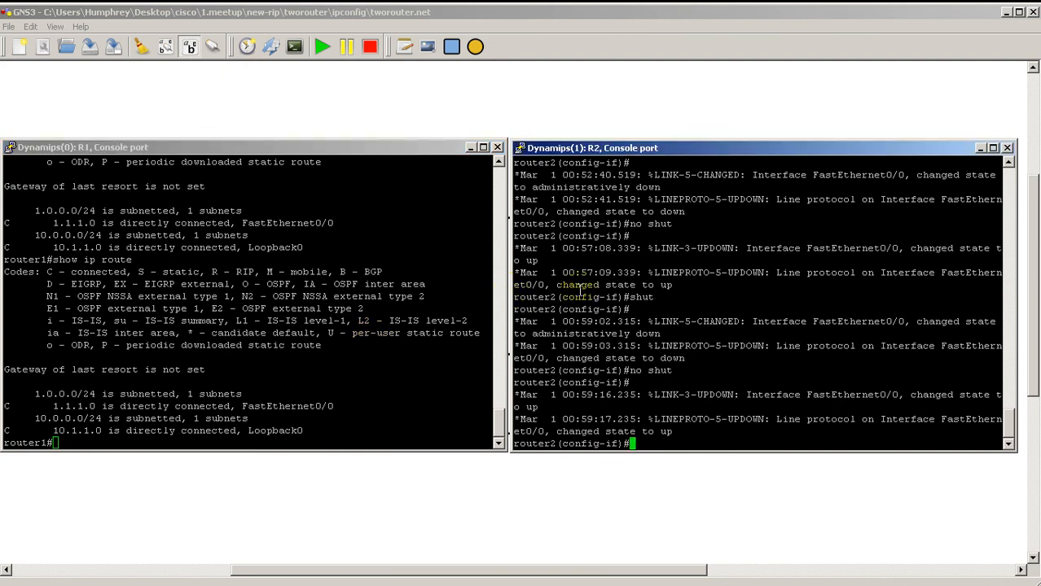
text(router rip)
key(Return)
text(timers )
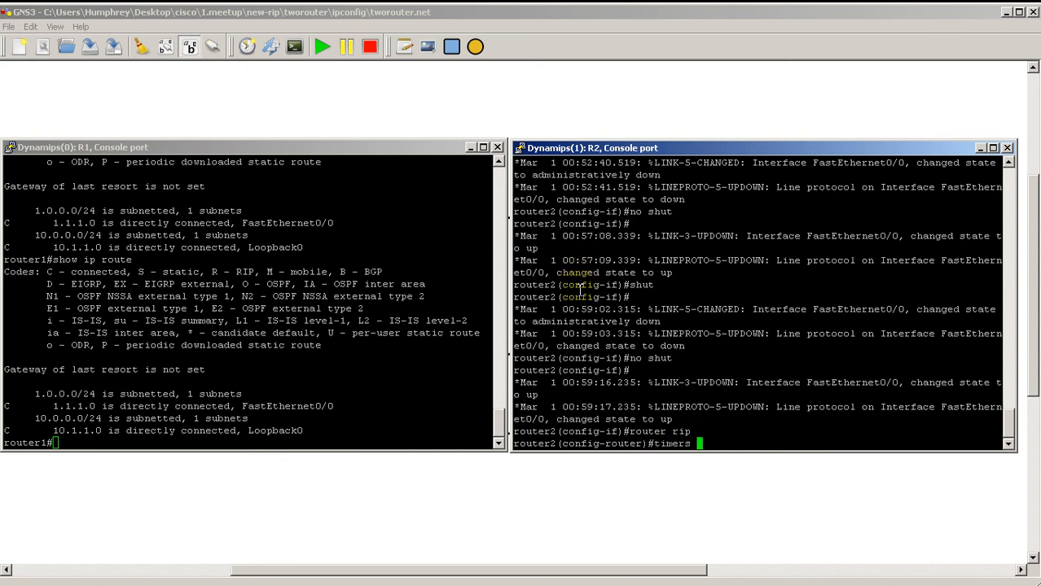
text(basic)
text(1 )
text(3 3 )
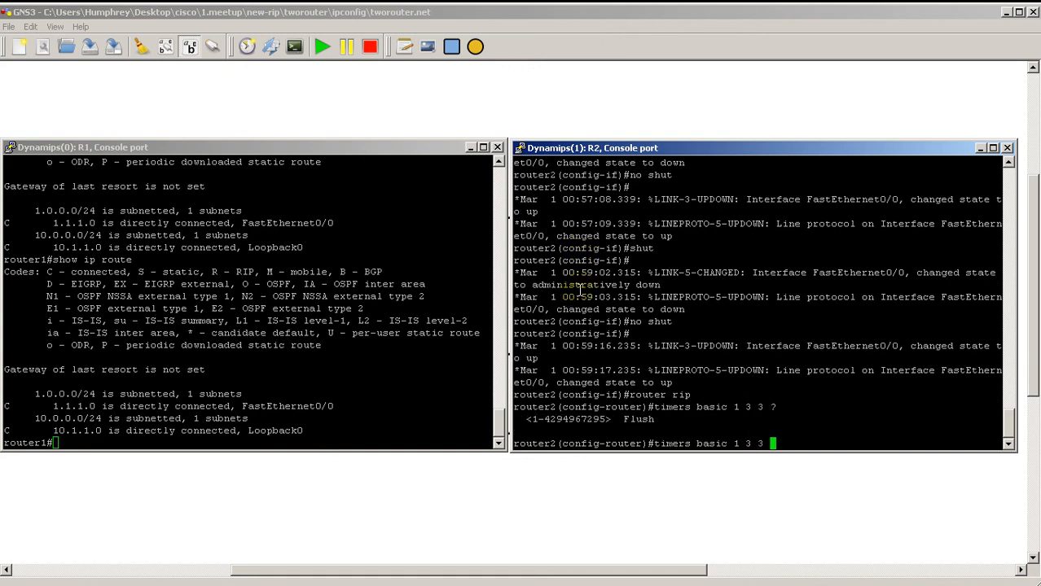
text(?3)
key(Return)
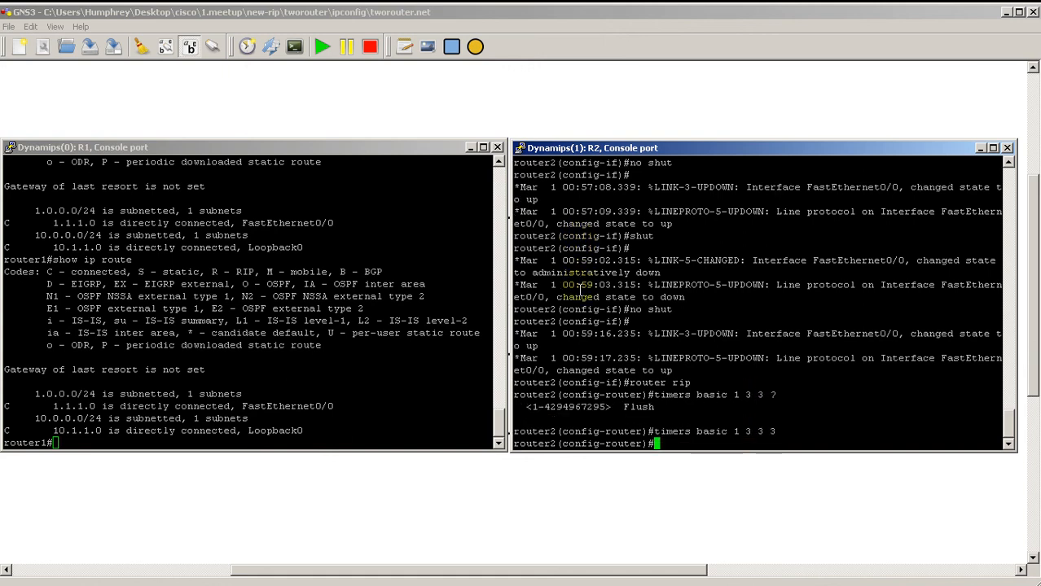
- Rerun show ip route on R1 to confirm the 10.1.2.0 route is learned again
click(346, 263)
key(Up)
key(Down)
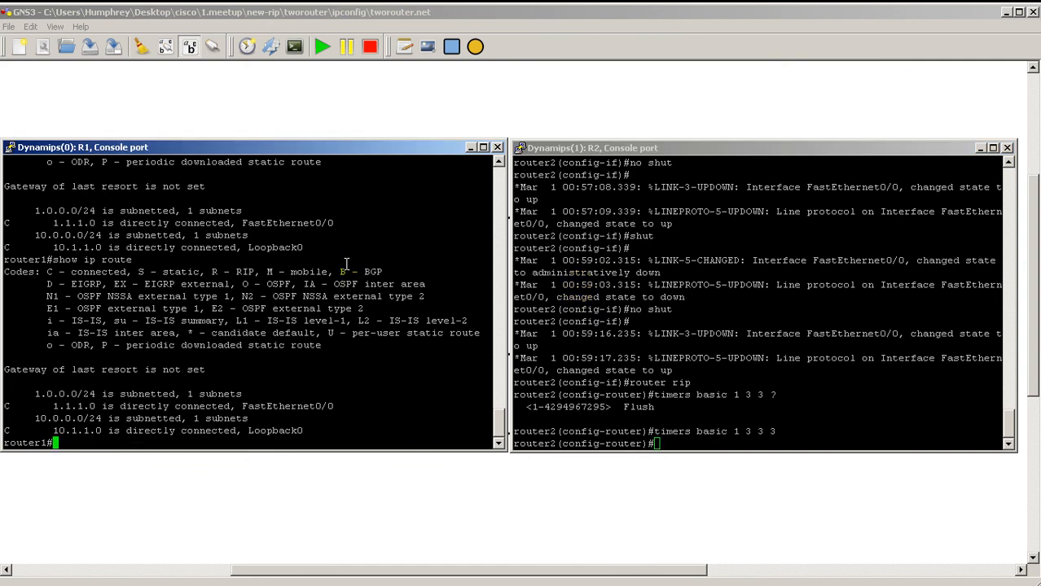
key(Up)
key(Down)
click(817, 281)
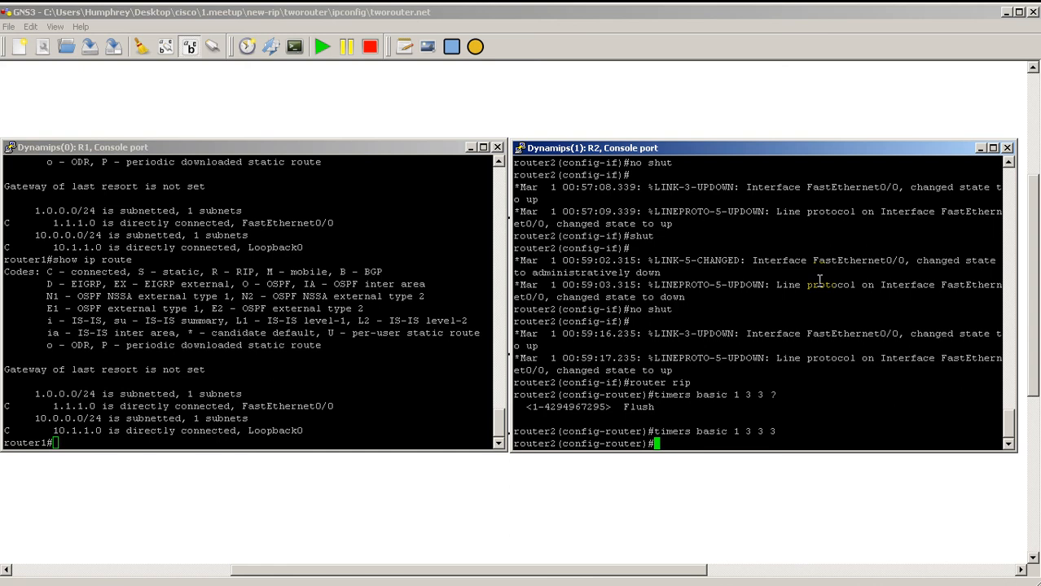
click(401, 313)
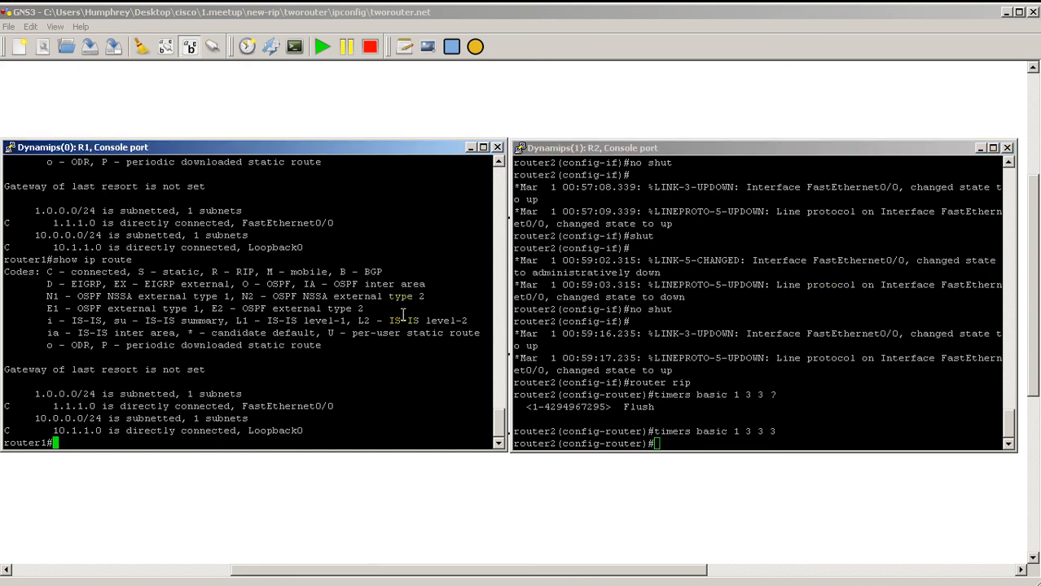
key(Up)
key(Return)
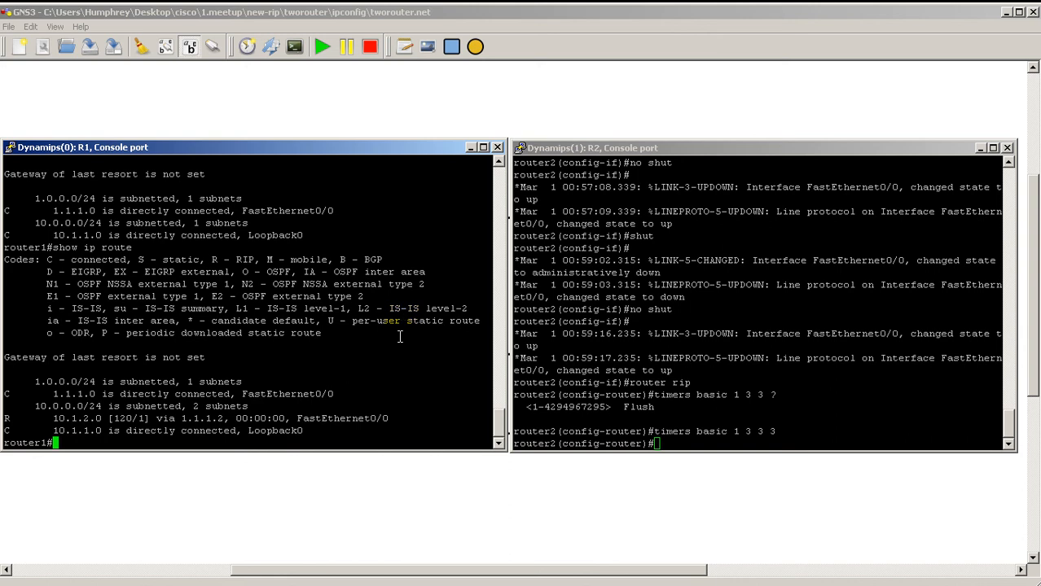
- Shut down FastEthernet0/0 on R2 from interface configuration mode
click(600, 326)
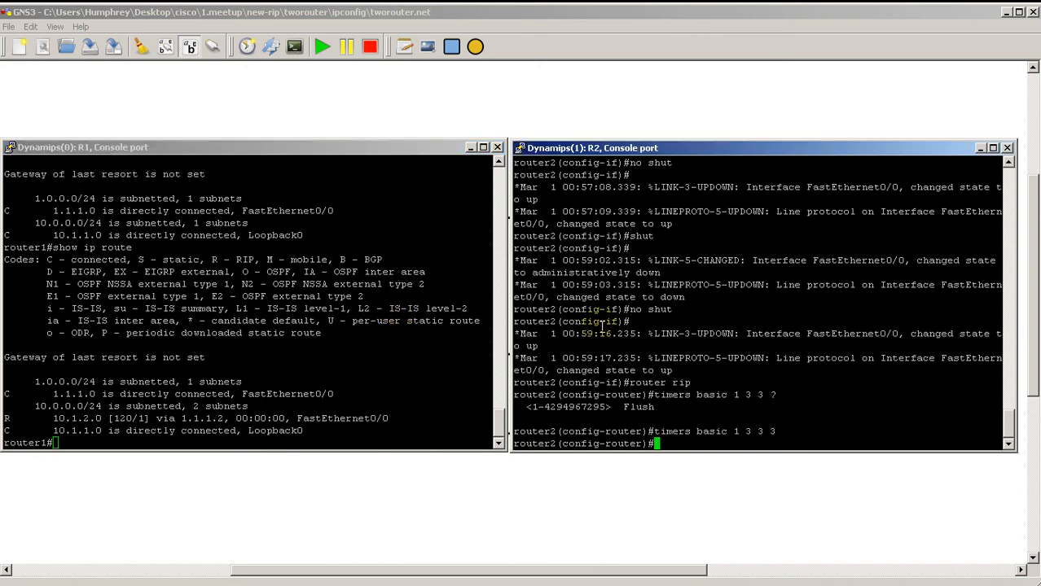
text(int fast 0/0)
key(Return)
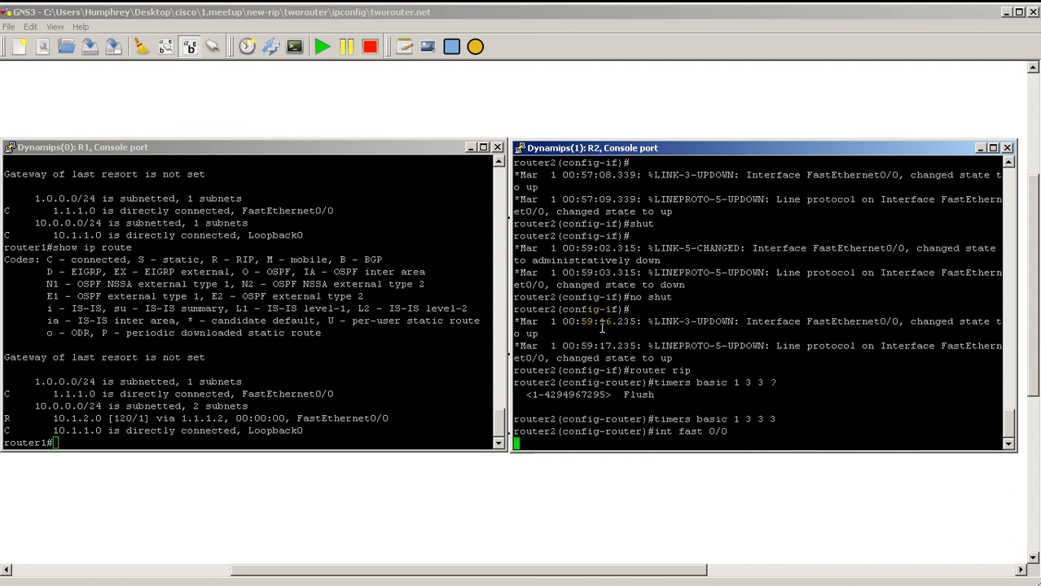
text(shut)
key(Return)
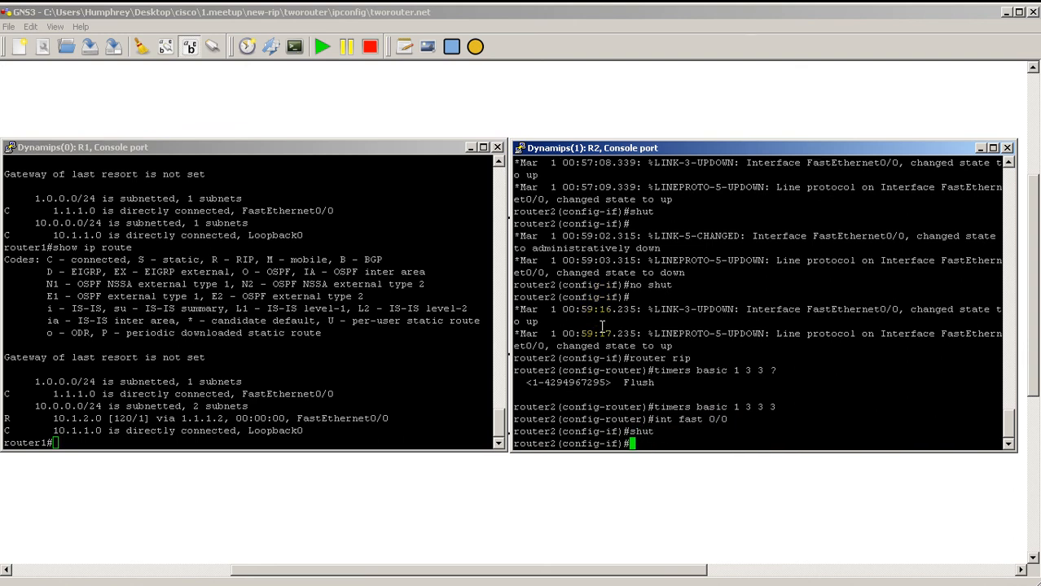
- Repeatedly rerun show ip route on R1 until the 10.1.2.0 route is marked down and removed
click(360, 343)
key(Up)
key(Return)
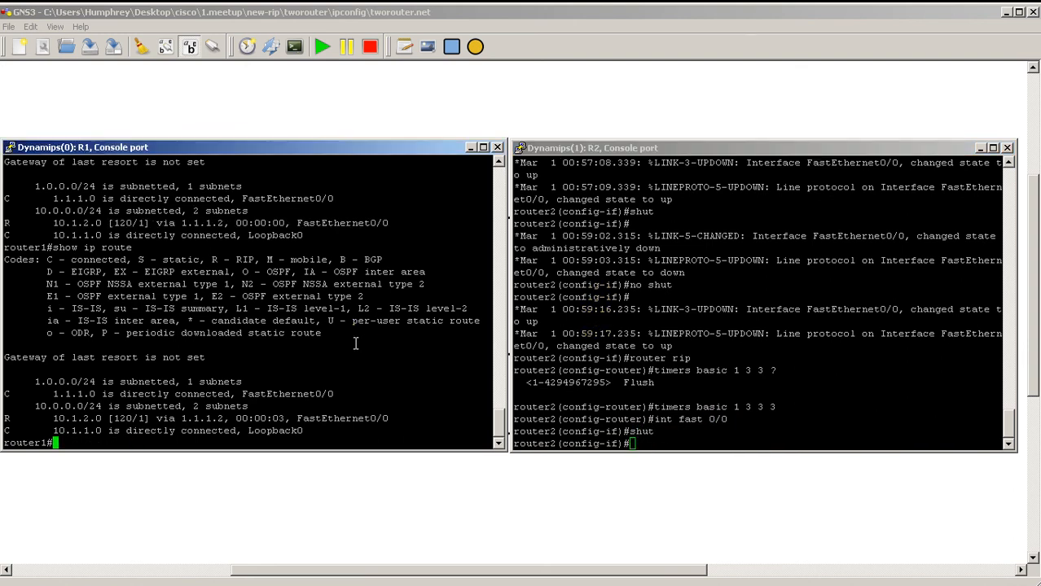
key(Up)
key(Return)
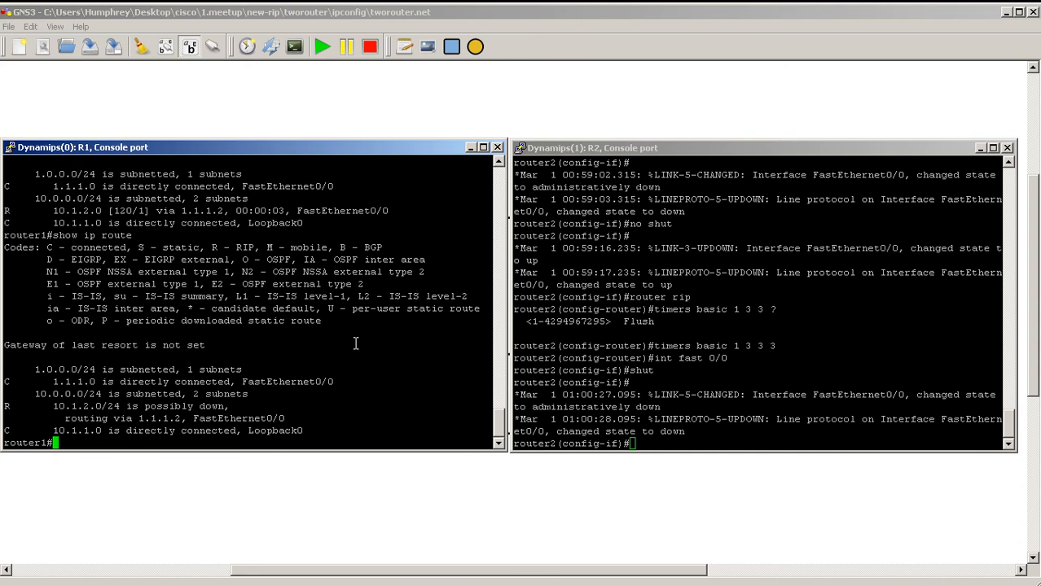
key(Up)
key(Return)
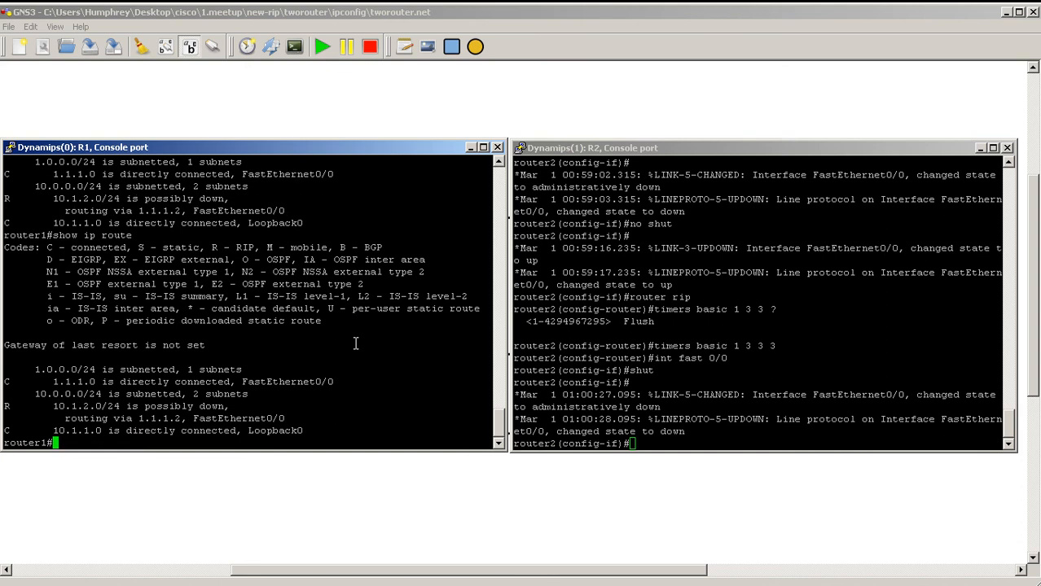
key(Up)
key(Return)
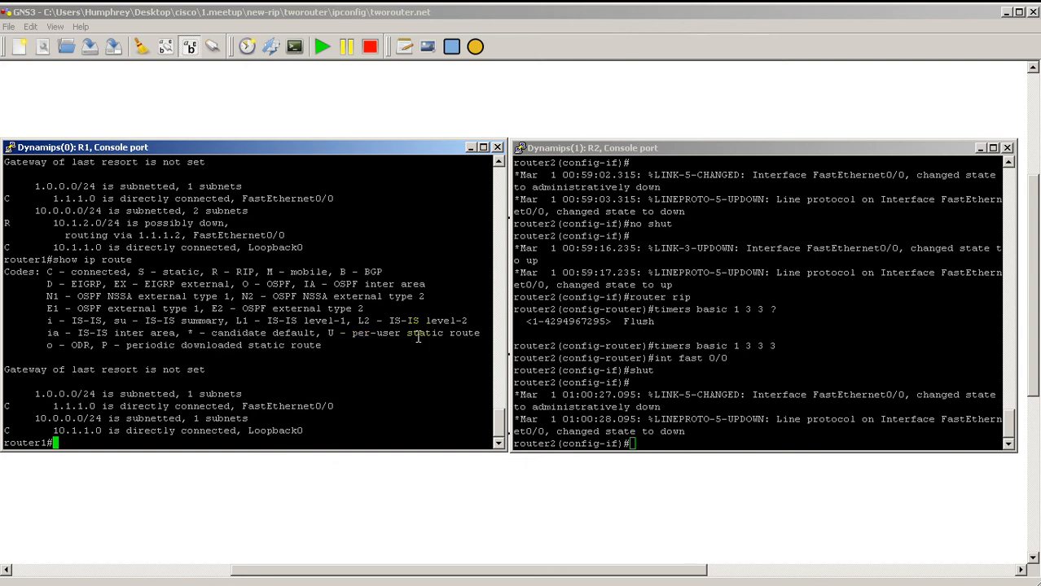
- Apply no shut on R2's FastEthernet0/0 and verify R1 again lists 10.1.2.0 via 1.1.1.2
click(530, 317)
text(no shut)
key(Return)
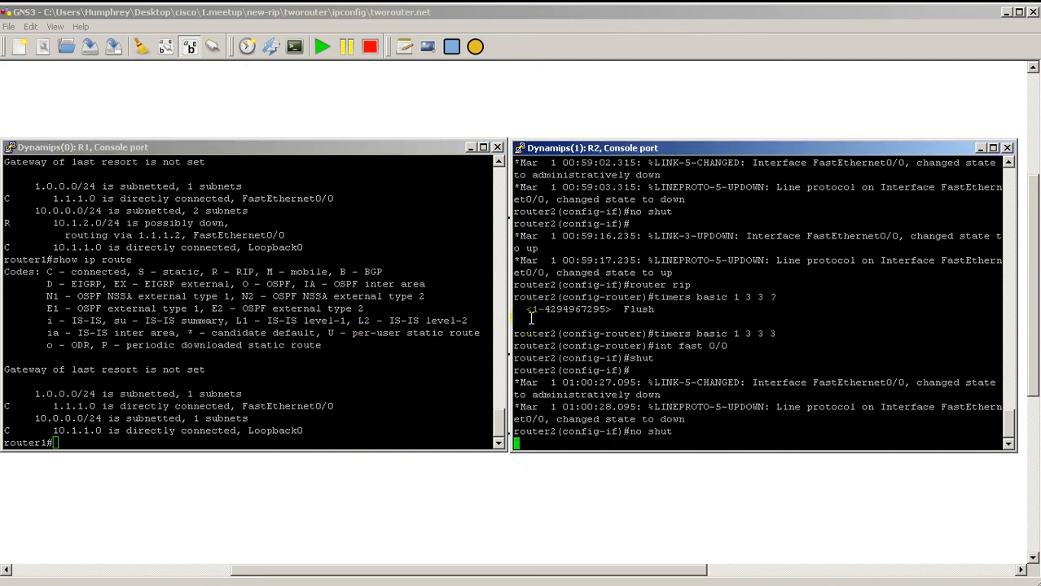
click(258, 337)
key(Up)
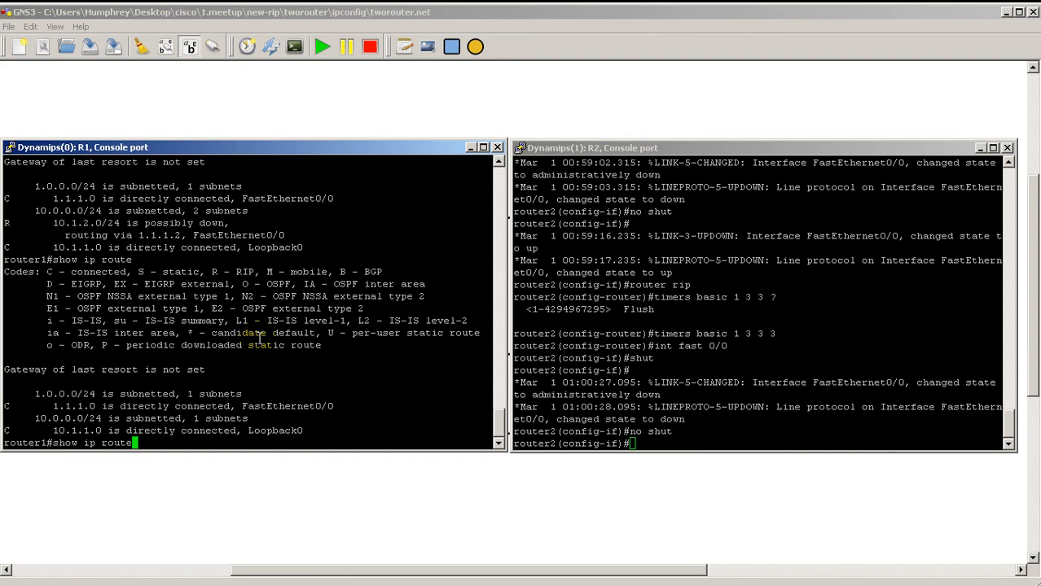
key(Return)
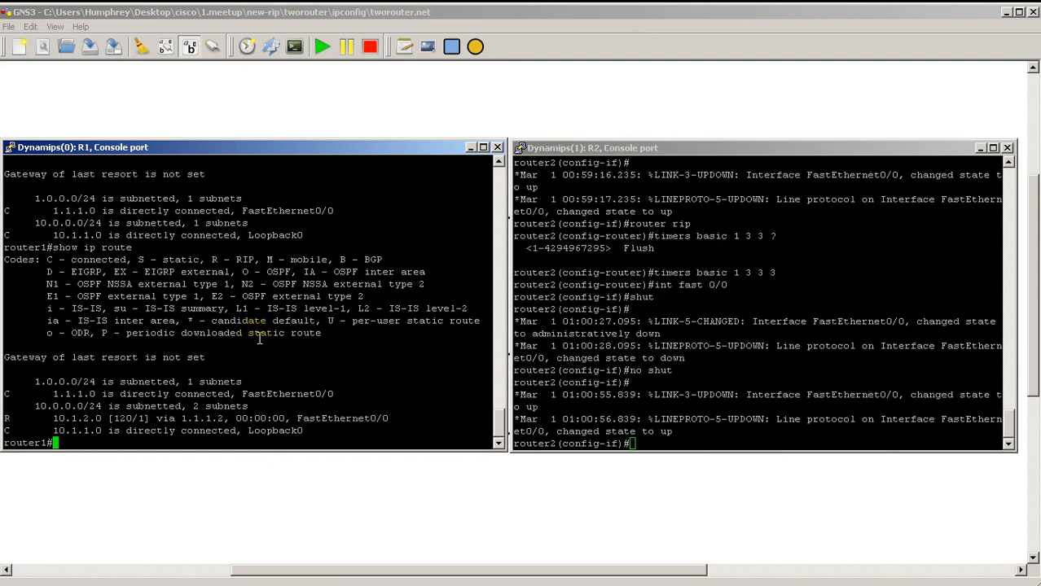